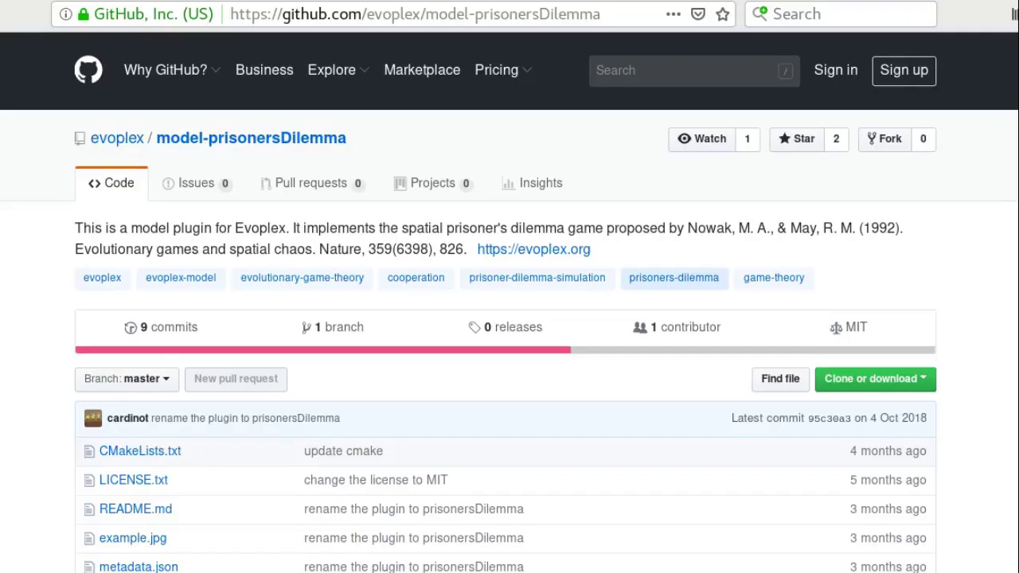
Step: Scroll the prisonersDilemma README down to its 99x99 example experiment
scroll(509, 308, "down", 5)
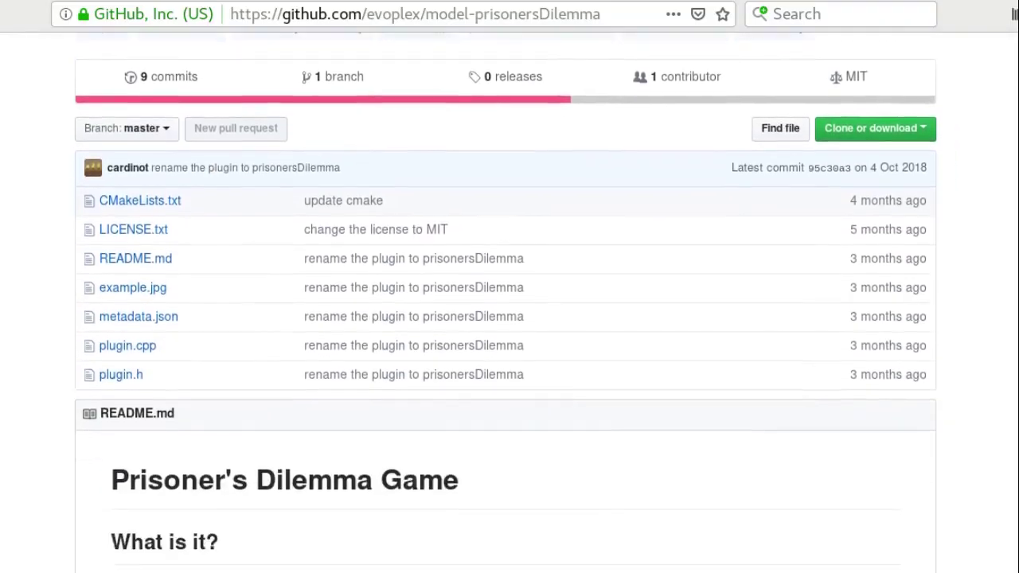
scroll(509, 308, "down", 5)
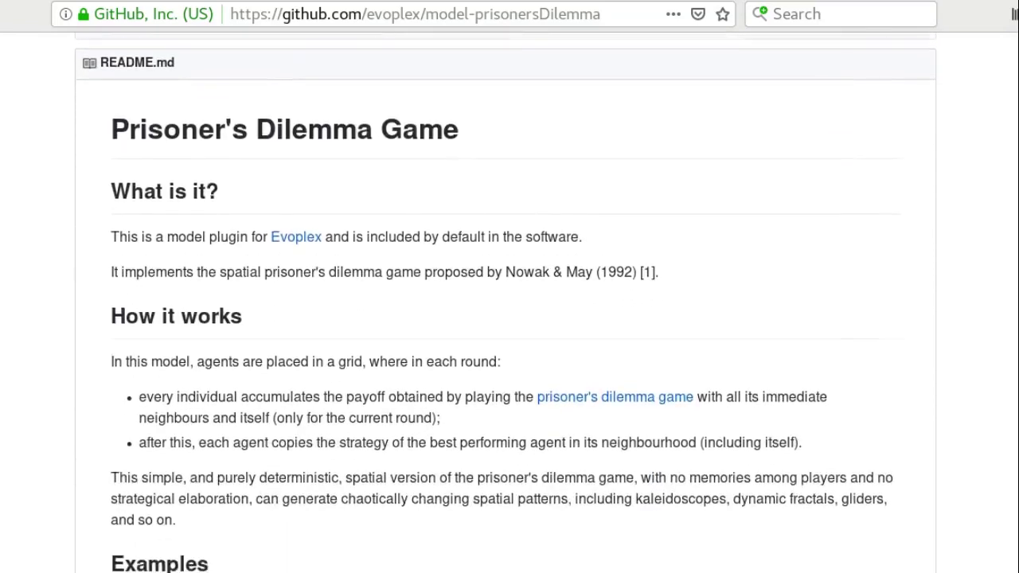
scroll(509, 308, "down", 4)
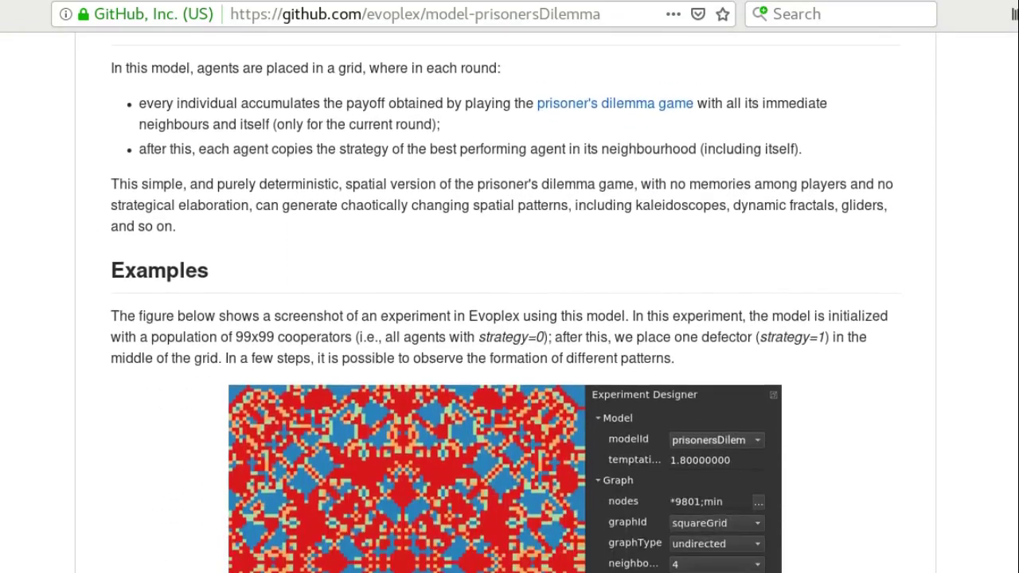
scroll(510, 308, "down", 4)
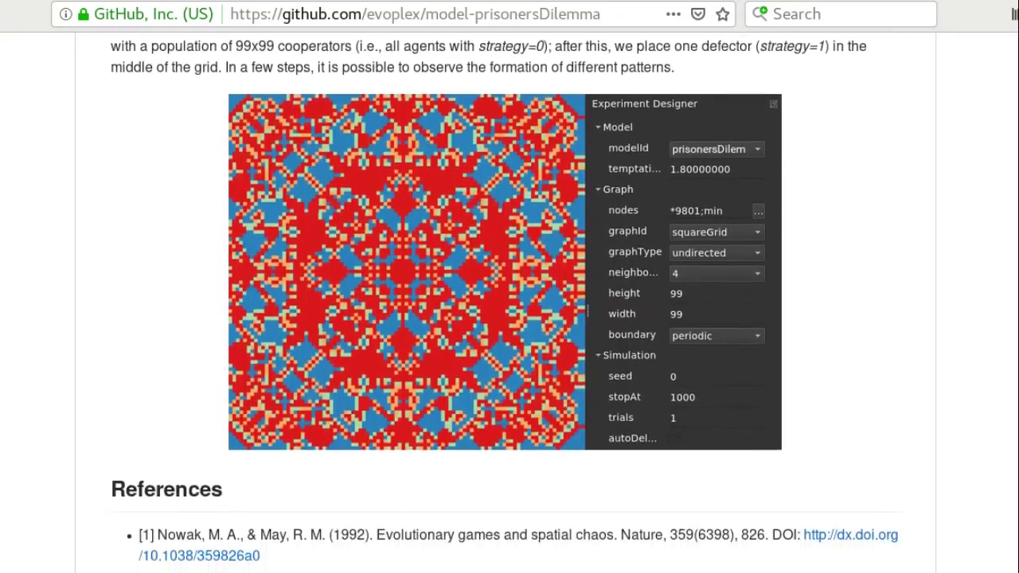
scroll(510, 308, "down", 4)
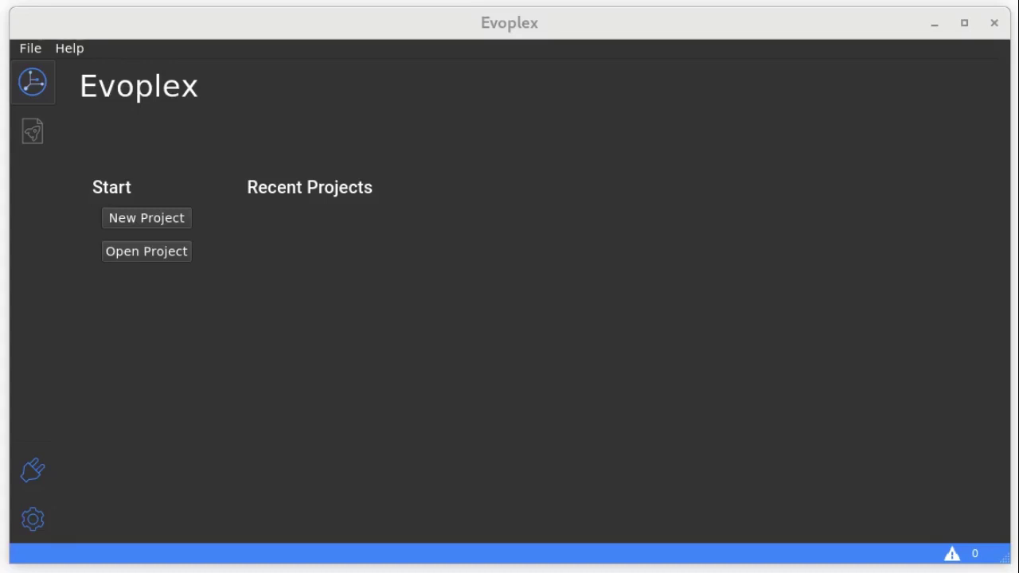
Step: Create a new project whose experiment uses the prisonersDilemma model
left_click(169, 214)
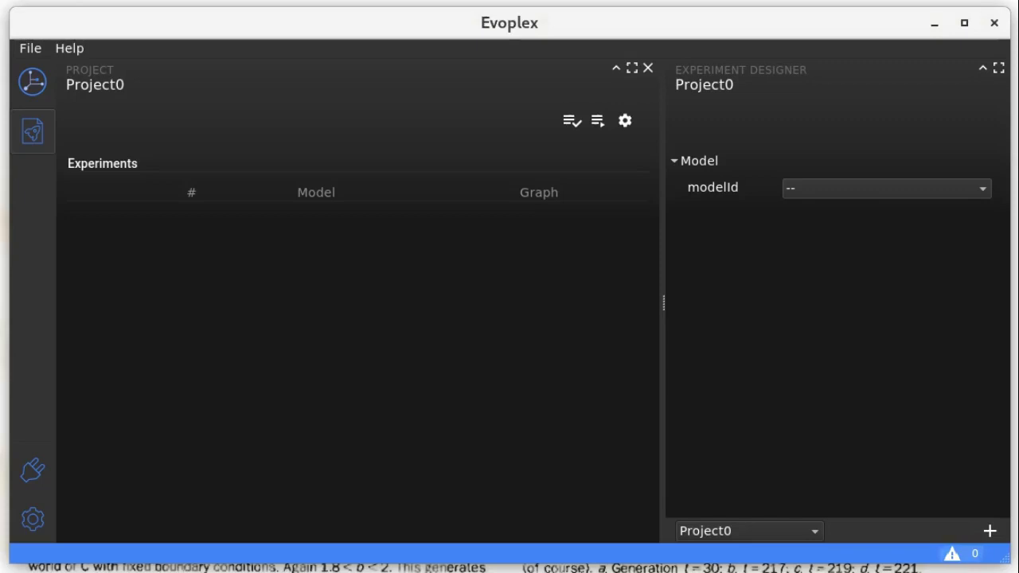
left_click(910, 191)
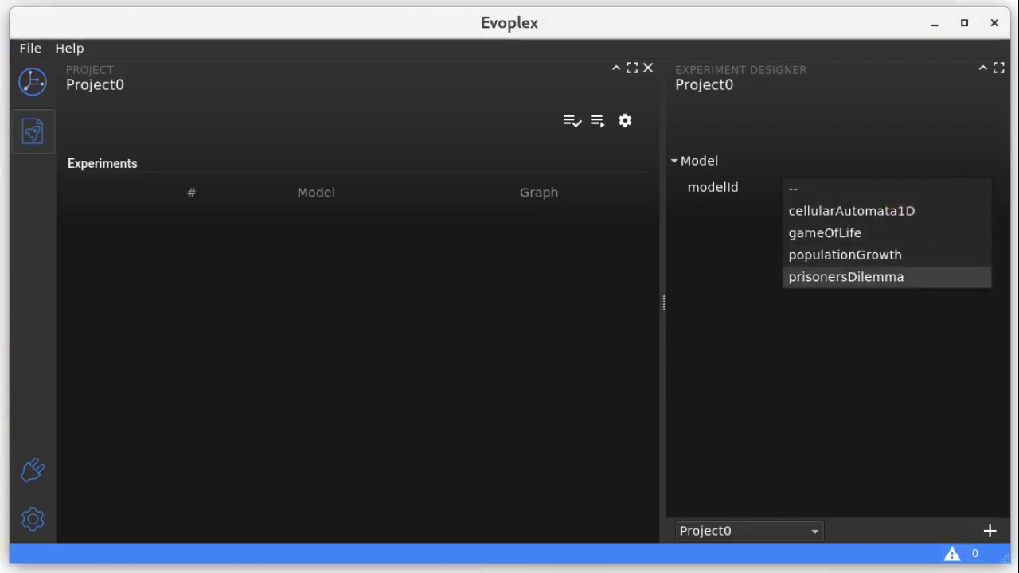
left_click(898, 277)
Step: Set temptation to 1.9 and bring up the Nodes Generator
double_click(871, 212)
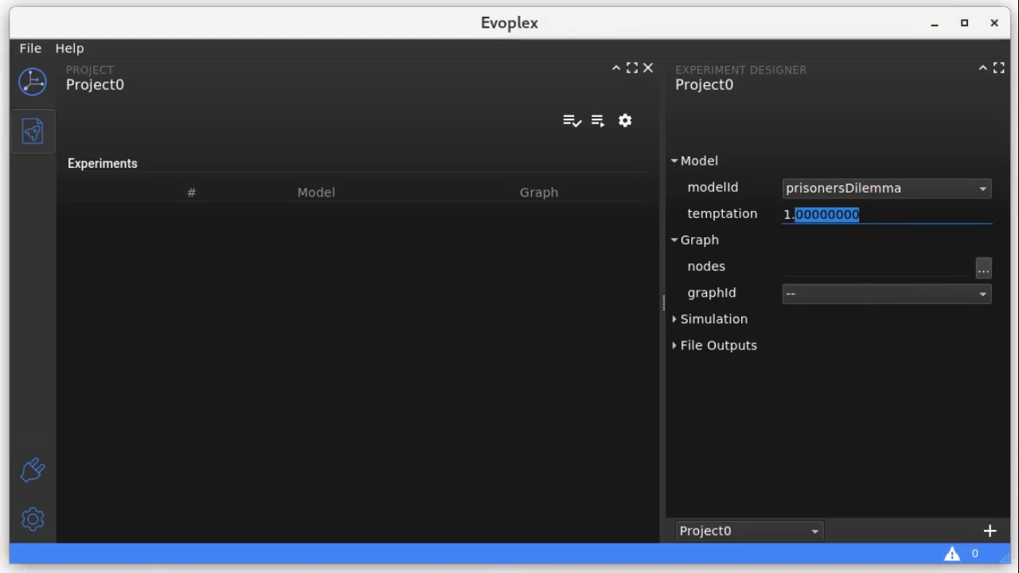
type("9")
key("Tab")
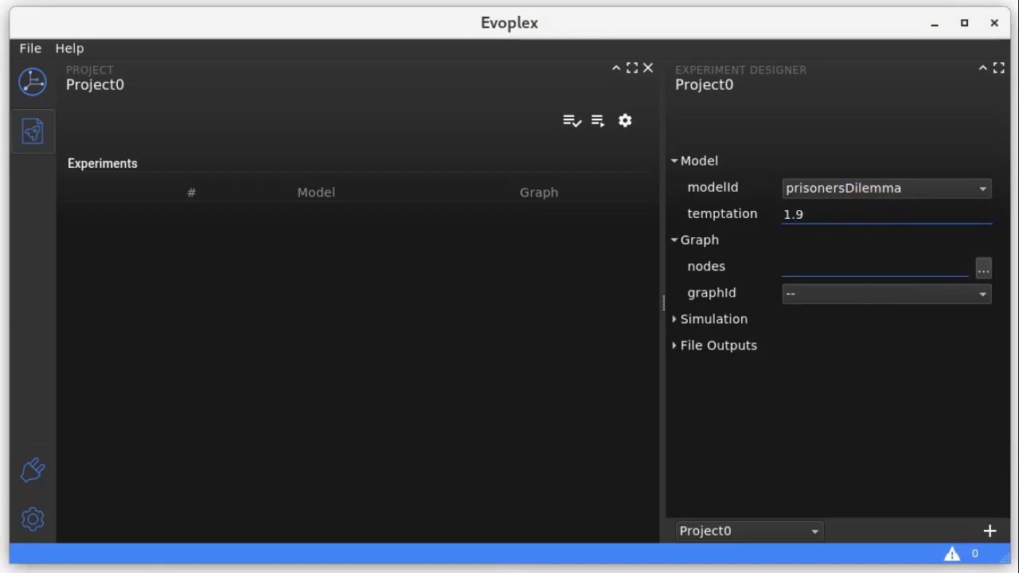
left_click(921, 271)
left_click(983, 270)
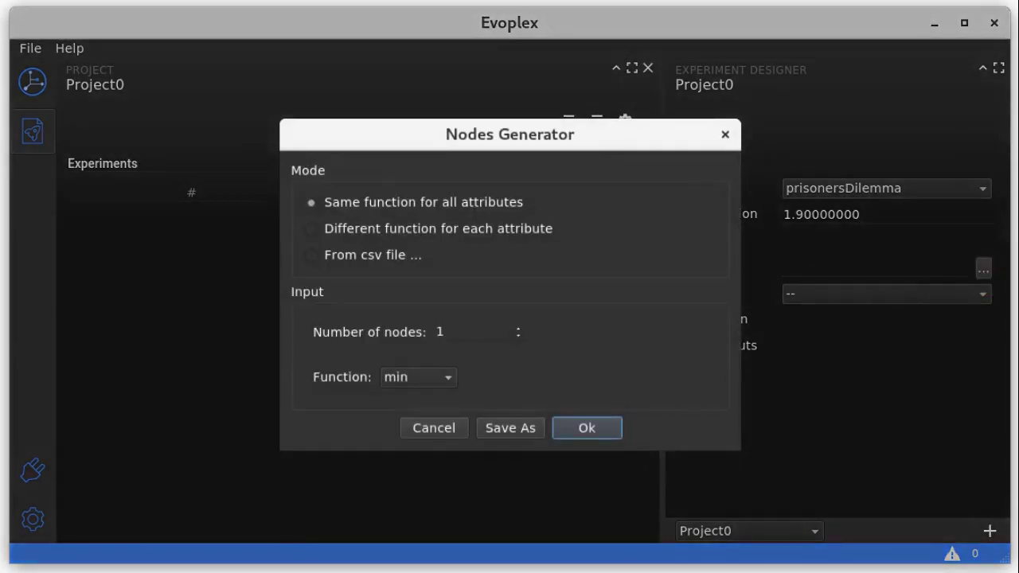
Step: Set the number of generated nodes to 9801
left_click(448, 229)
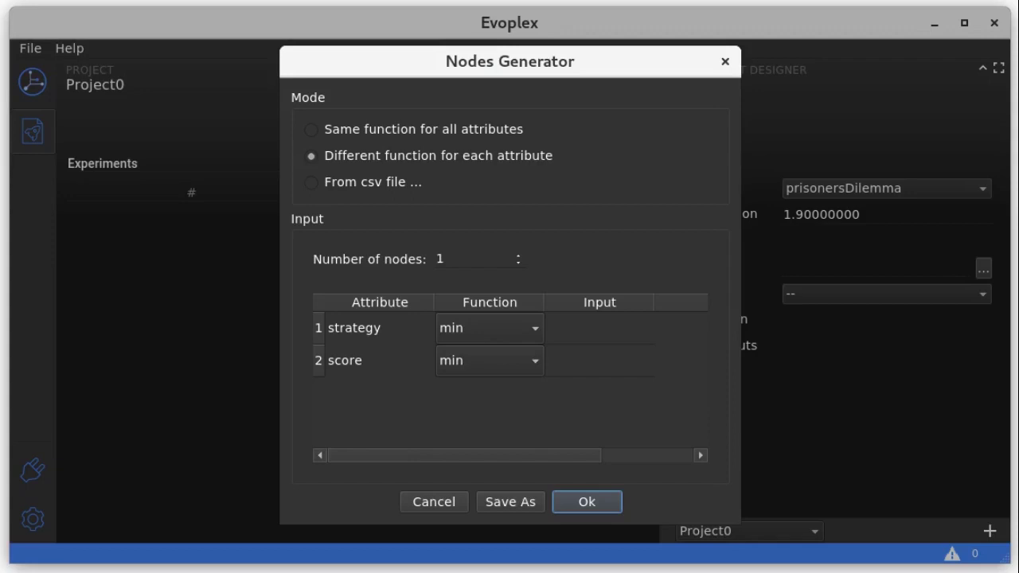
left_click(477, 259)
double_click(478, 261)
type("9801")
left_click(578, 267)
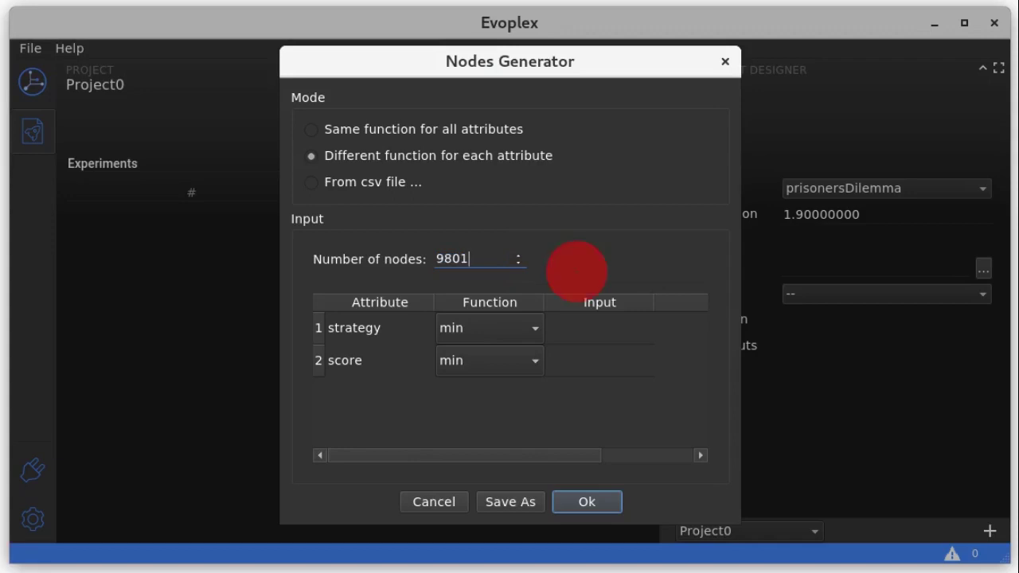
Step: Give strategy and score the value function with 0 each and apply
left_click(518, 329)
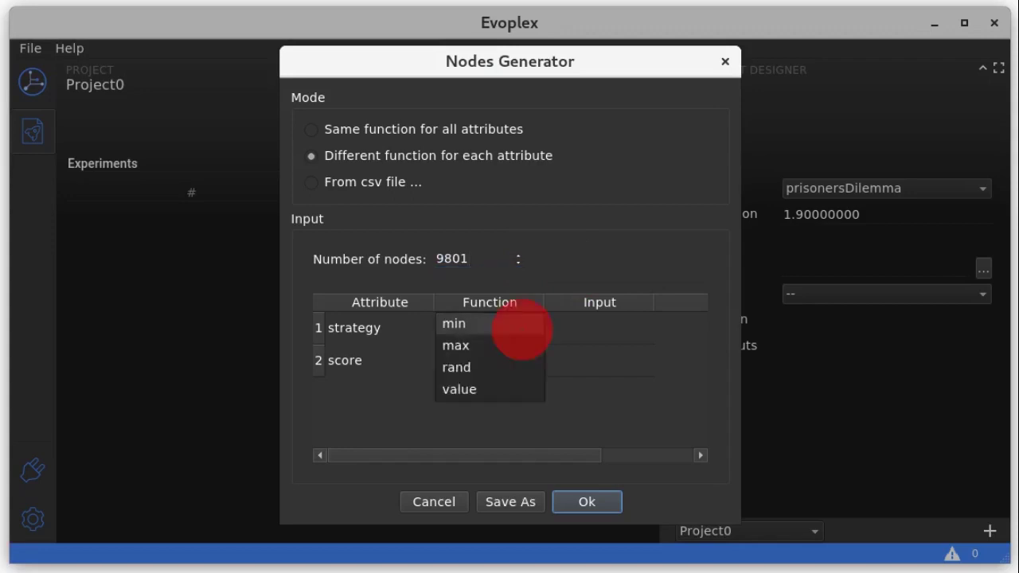
left_click(505, 386)
left_click(524, 358)
left_click(519, 421)
left_click(619, 335)
type("0")
left_click(607, 359)
type("0")
left_click(609, 497)
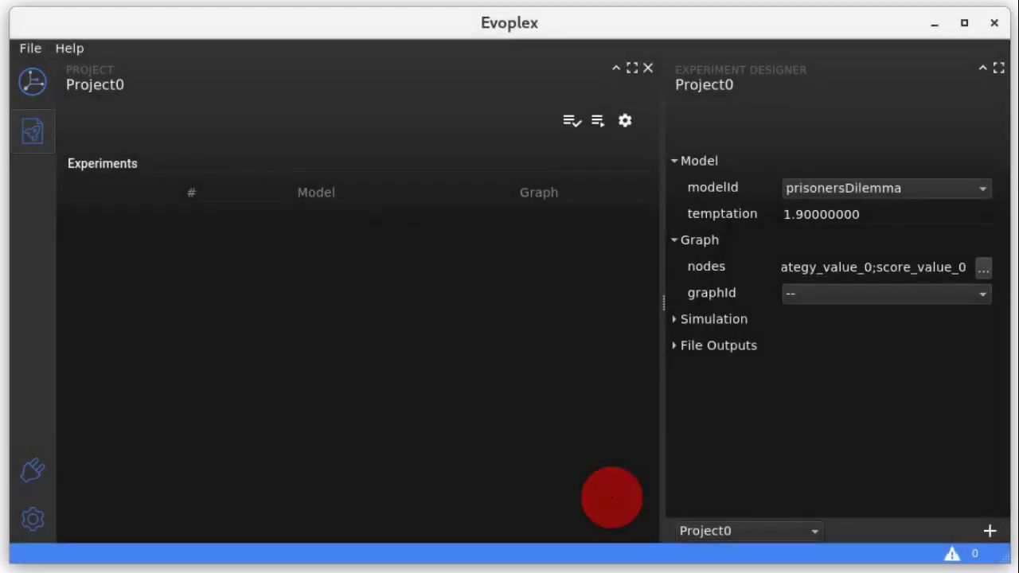
Step: Switch to the same min function for all attributes, giving nodes *9801;min
left_click(983, 268)
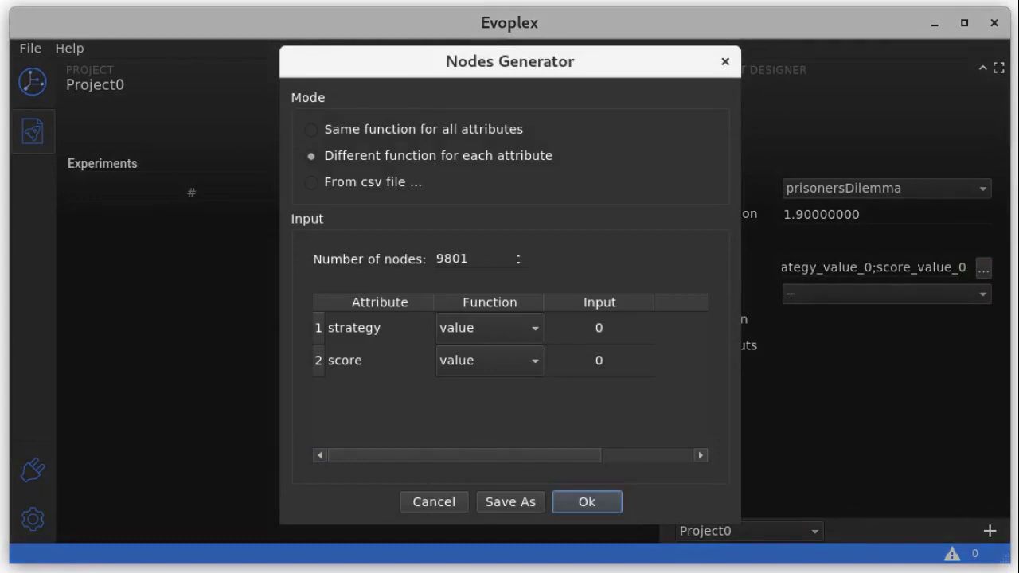
left_click(489, 129)
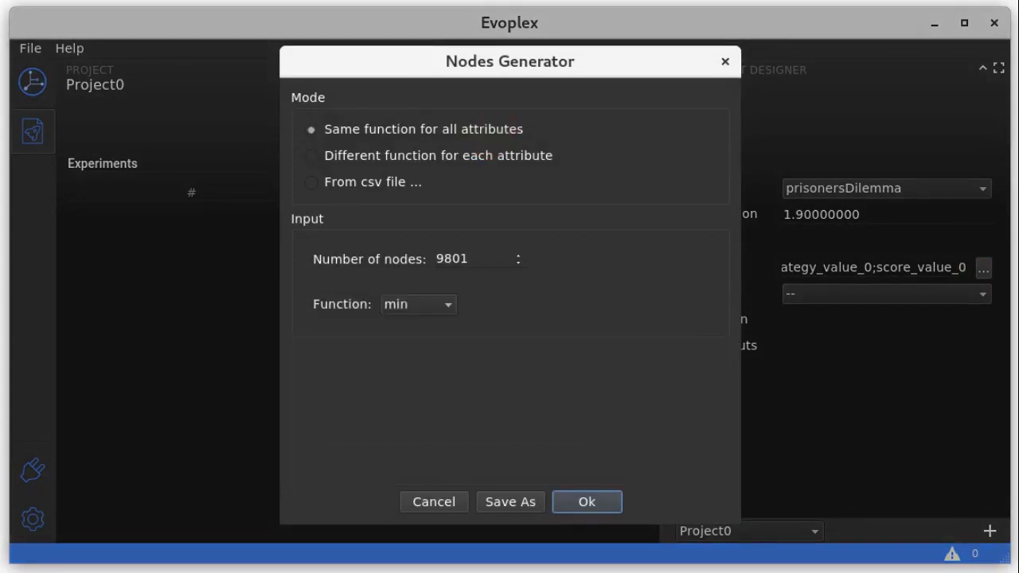
left_click(445, 293)
left_click(592, 497)
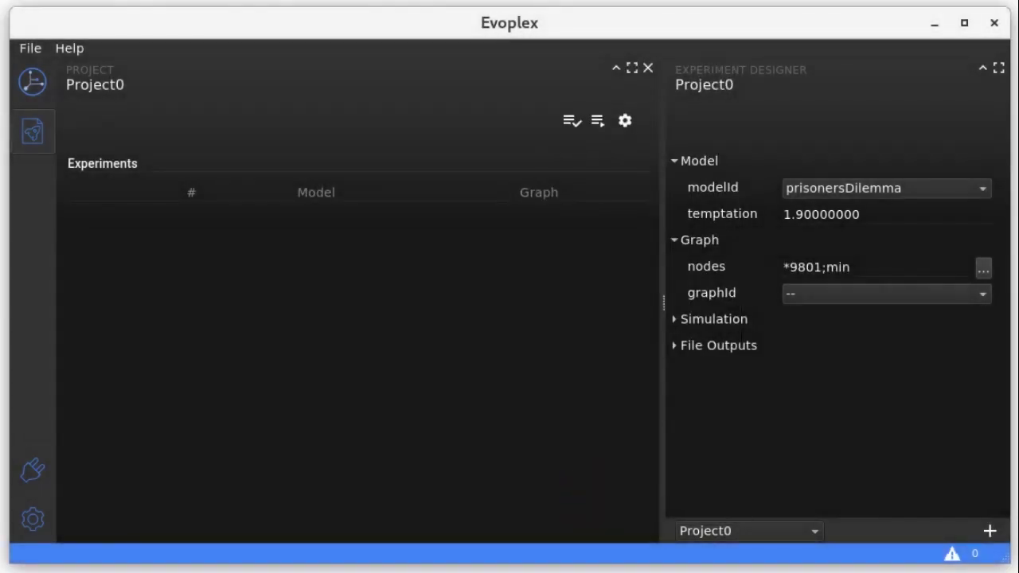
left_click(835, 295)
Step: Make the graph a squareGrid with height 99 and width 99
left_click(856, 383)
left_click(835, 374)
type("99")
left_click(831, 401)
type("99")
left_click(754, 415)
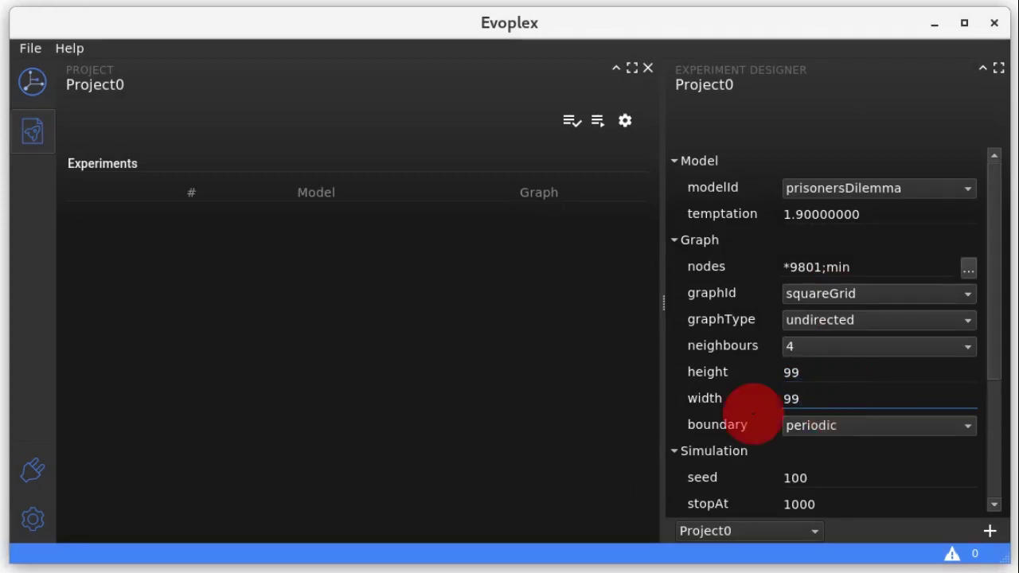
Step: Enable file outputs and bring up the Output Creator for outputHeaders
scroll(754, 415, "down", 2)
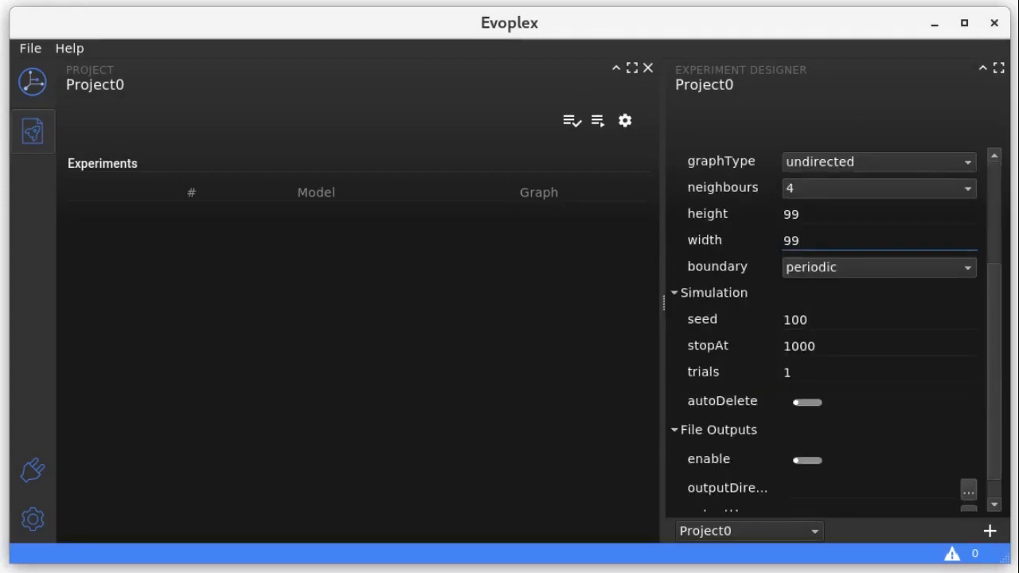
left_click(846, 316)
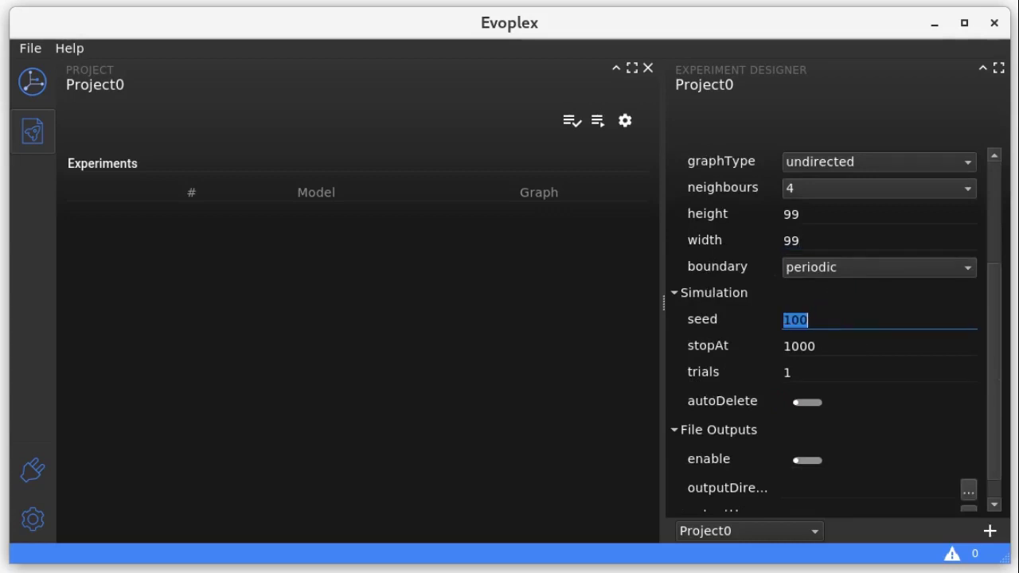
scroll(834, 334, "down", 1)
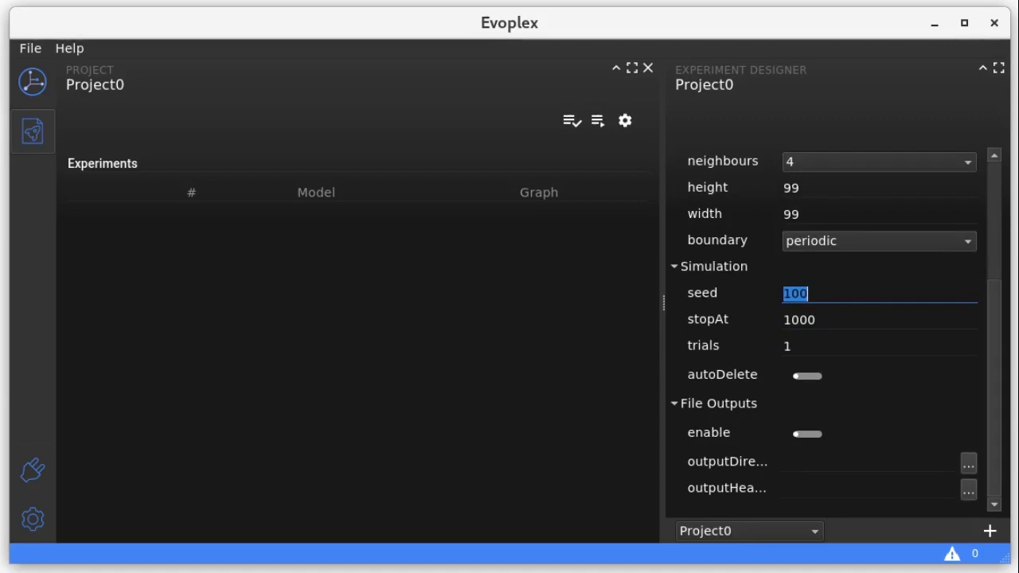
left_click(758, 408)
left_click(809, 436)
left_click(808, 434)
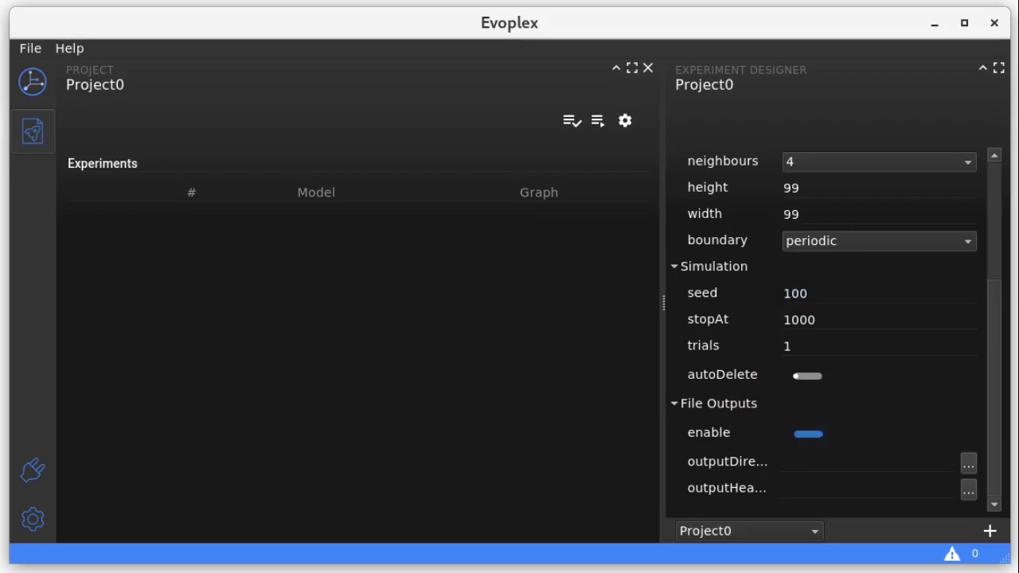
left_click(968, 488)
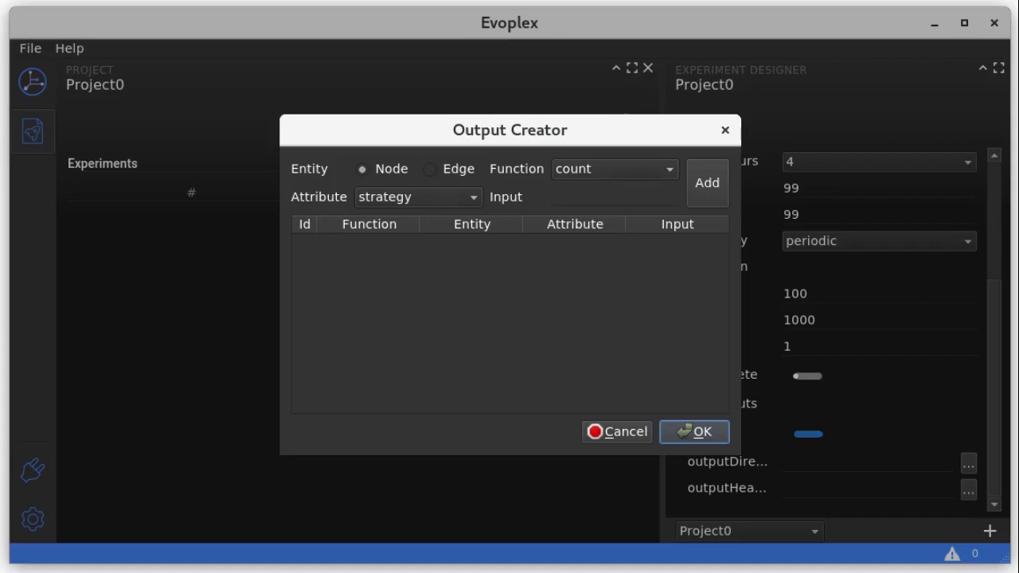
Step: Define a count output of nodes whose strategy is 0
left_click(387, 170)
left_click(615, 171)
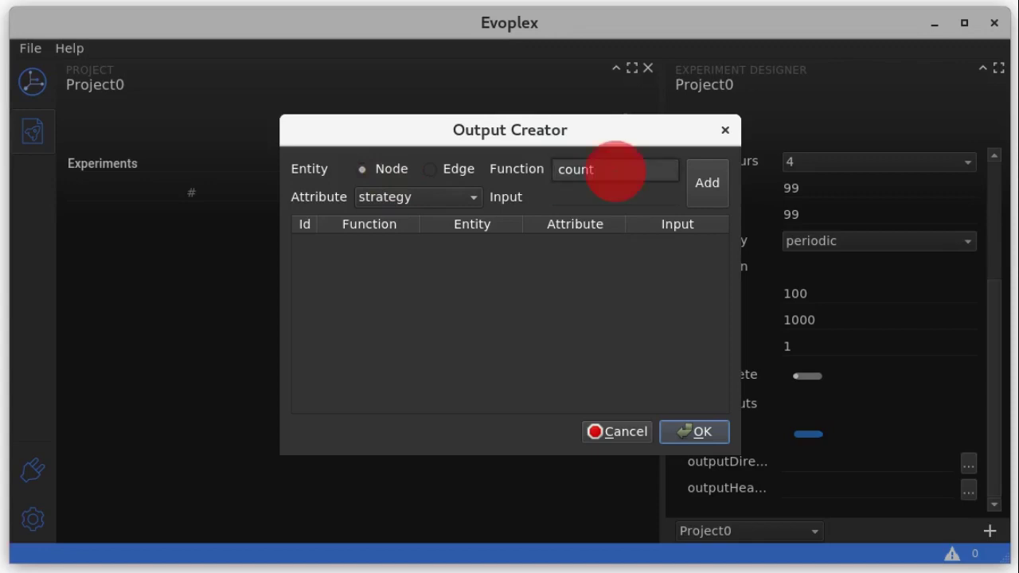
left_click(409, 198)
left_click(409, 198)
left_click(570, 199)
type("0")
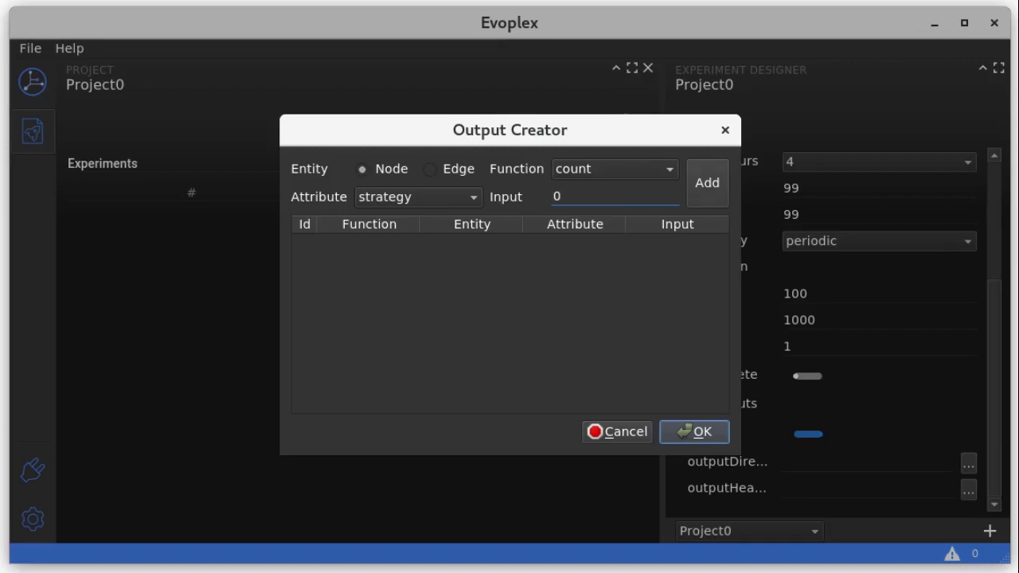
left_click(707, 182)
left_click(610, 247)
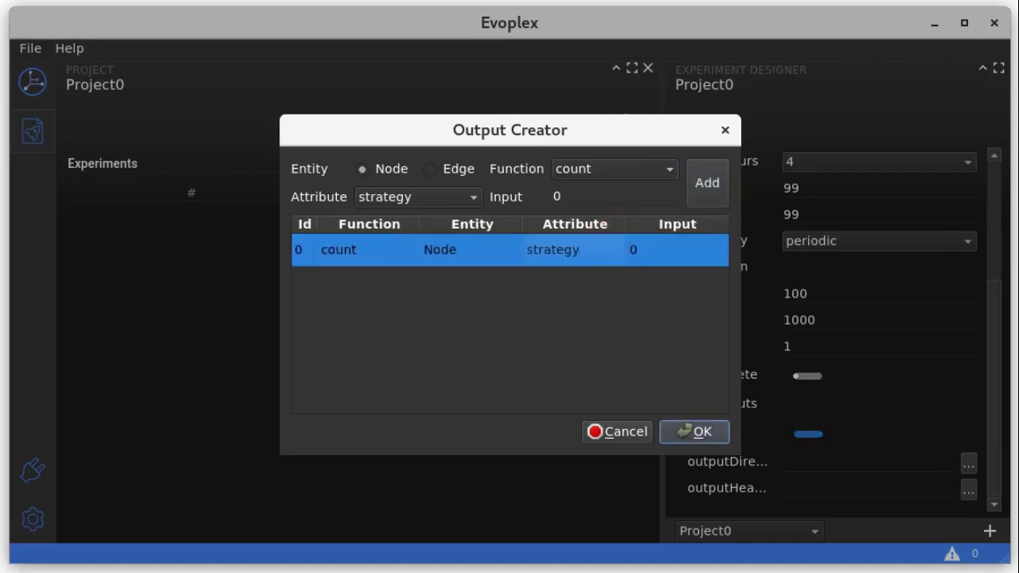
left_click(682, 436)
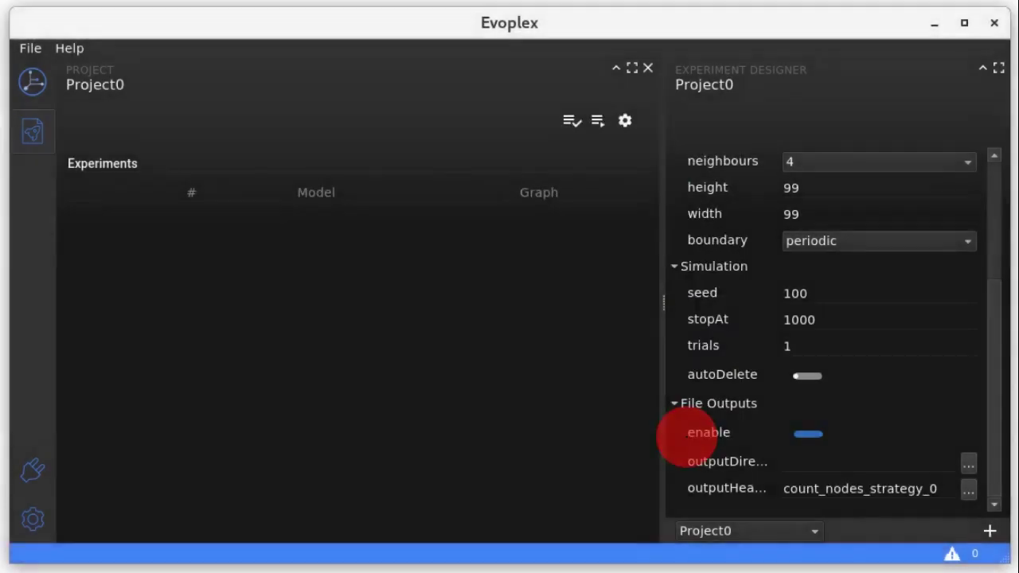
Step: Set the output directory to /tmp/evoplex and add the experiment to Project0
left_click(873, 463)
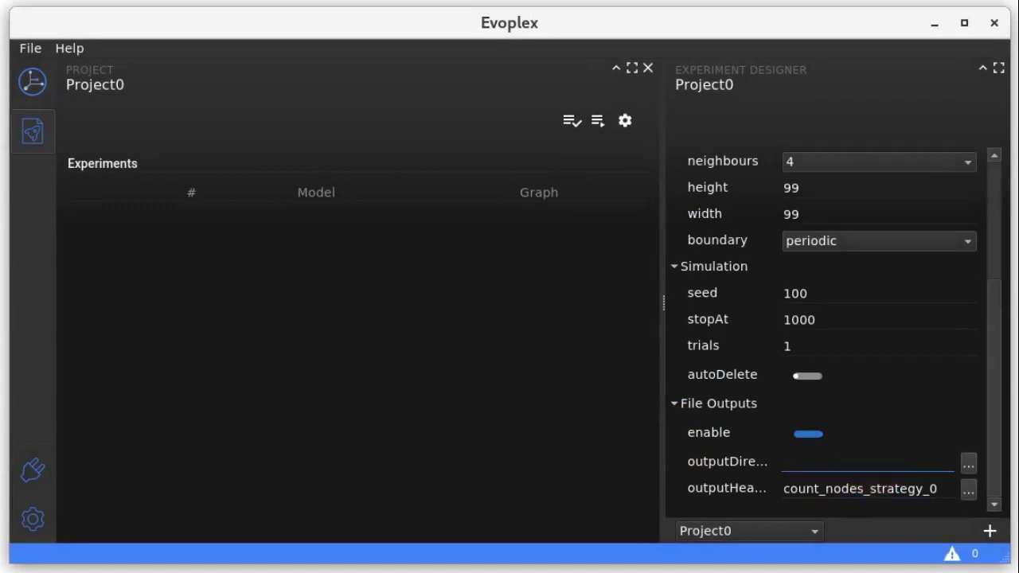
type("/tmp/evoplex")
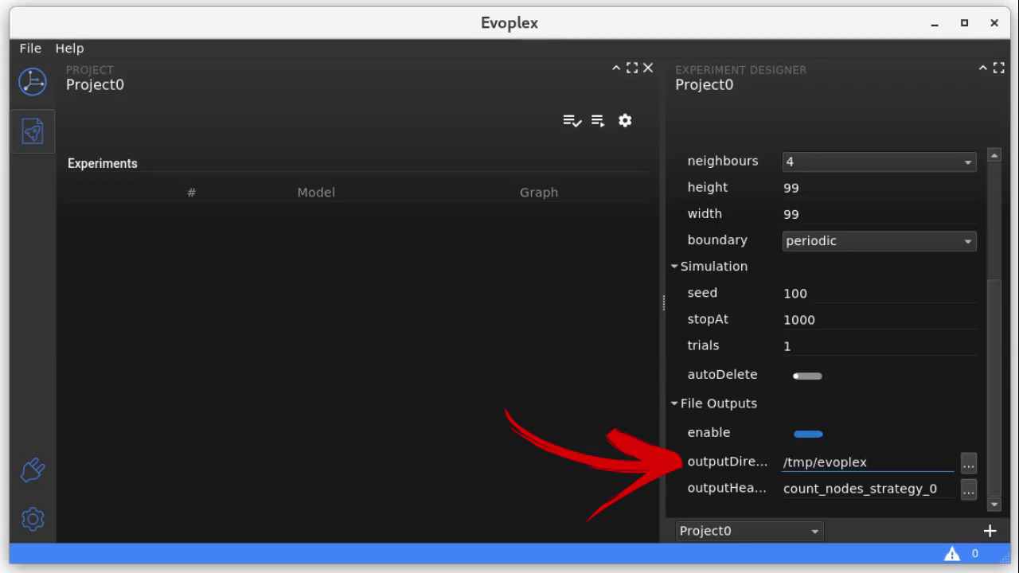
left_click(987, 531)
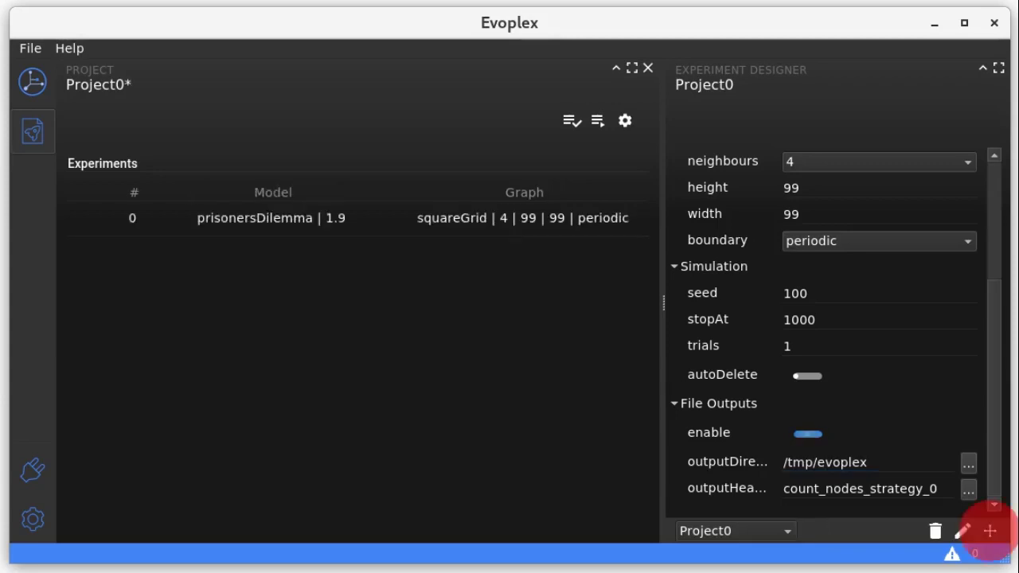
Step: Open experiment 0 in a grid view, zoomed out and panned to the grid
left_click(808, 434)
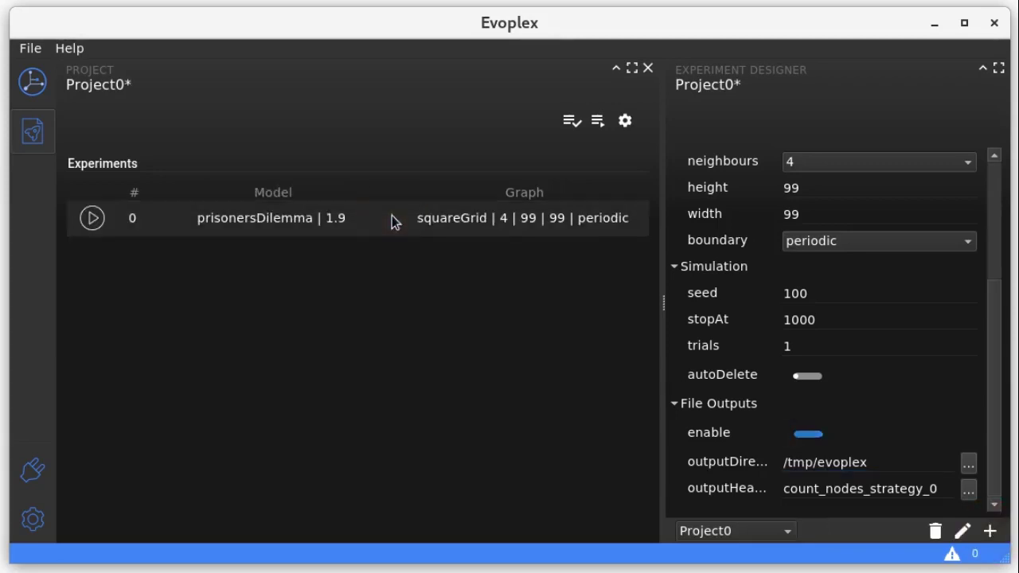
double_click(392, 220)
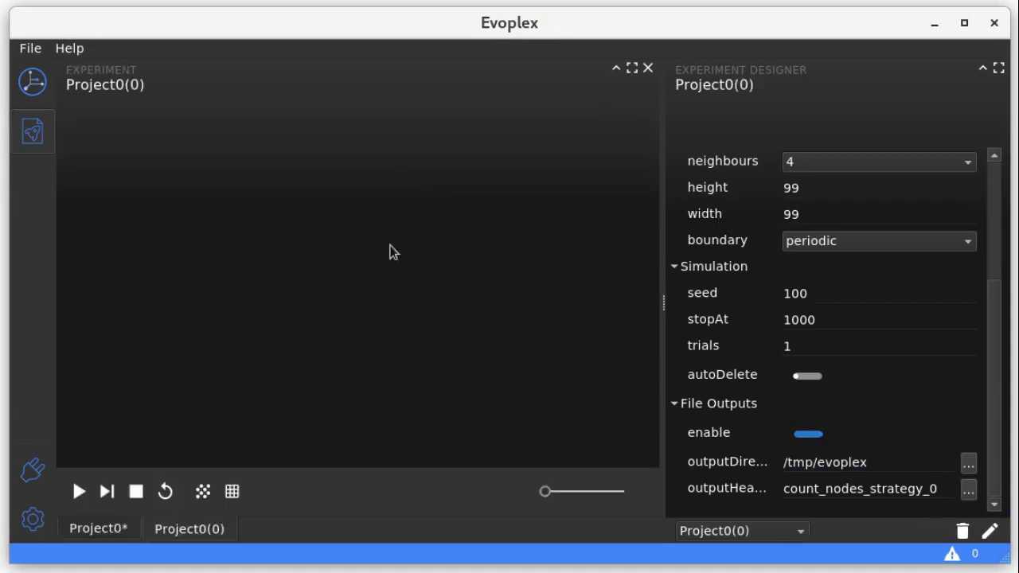
left_click(233, 493)
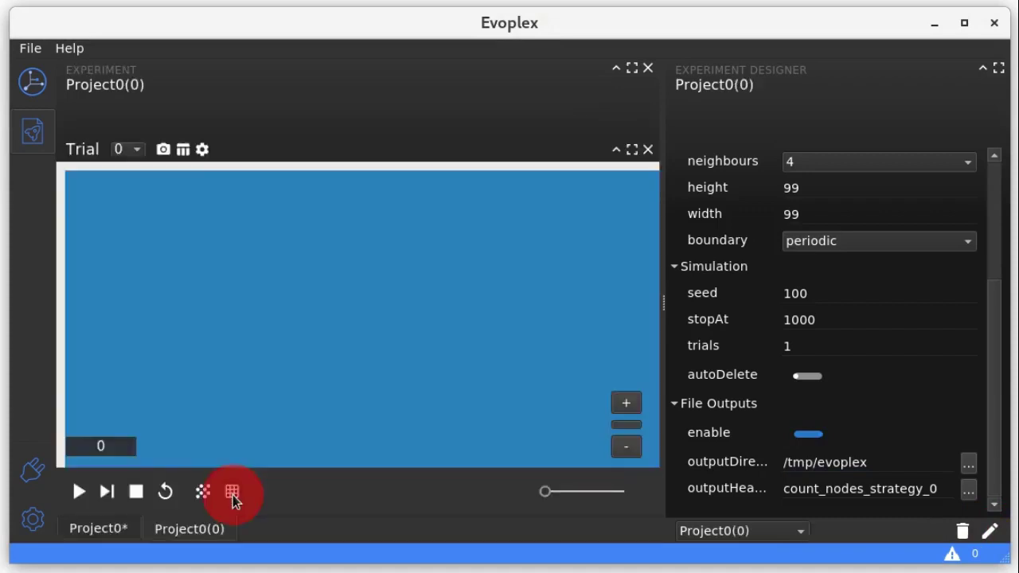
left_click(485, 383)
left_click(624, 447)
left_click(625, 448)
left_click(626, 447)
left_click_drag(298, 363, 256, 310)
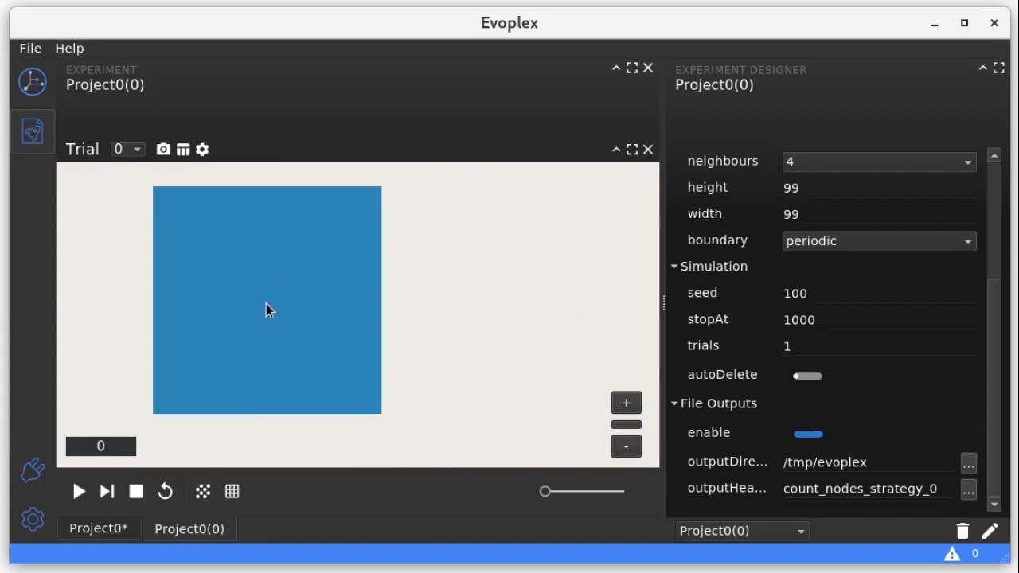
Step: Change node 4902's strategy from 0 to 1
left_click(266, 303)
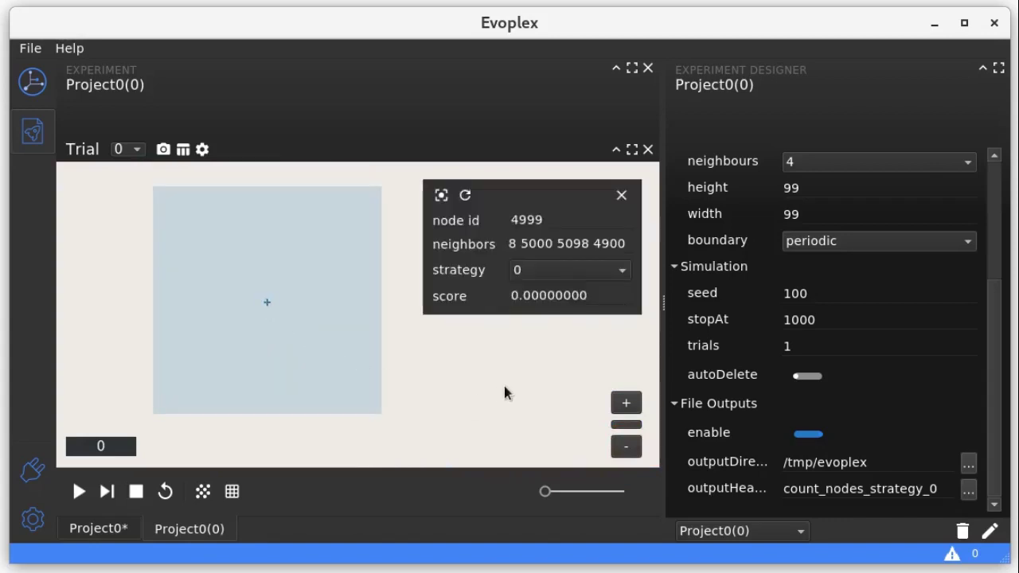
left_click(415, 359)
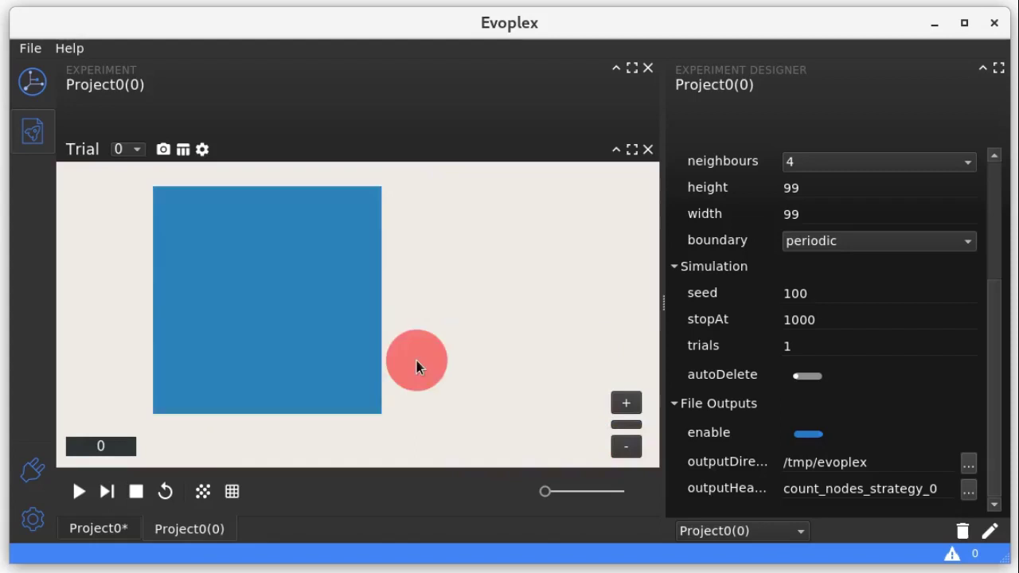
left_click(270, 300)
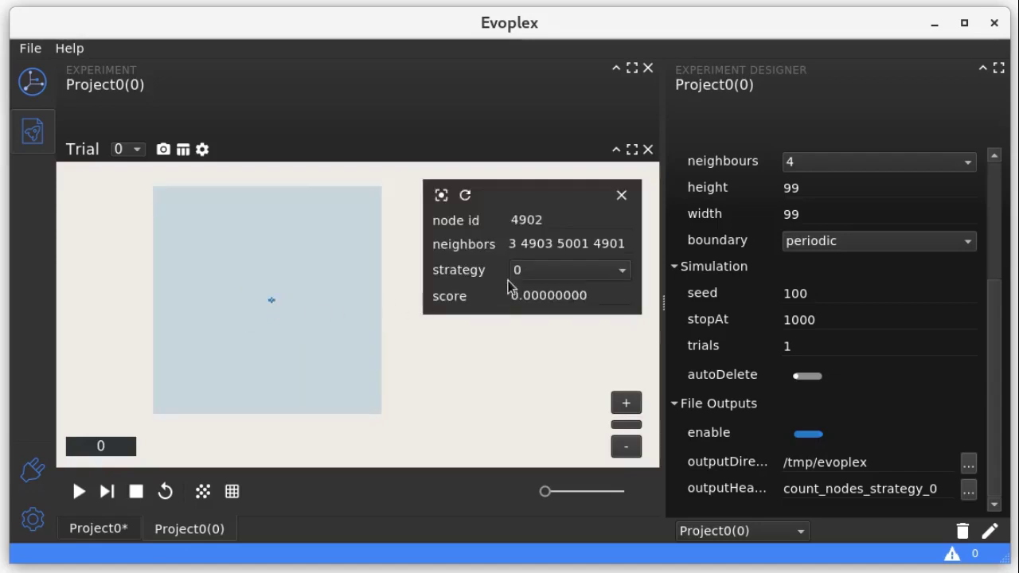
scroll(523, 275, "down", 1)
left_click(483, 367)
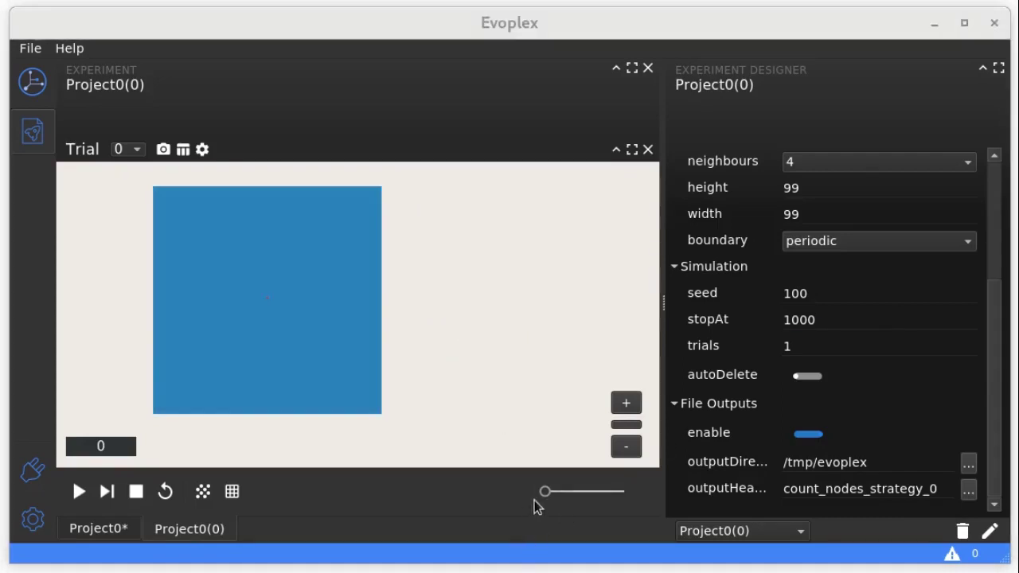
Step: Speed up playback and run the simulation until step 24
mouse_move(550, 495)
left_mouse_down()
mouse_move(575, 496)
mouse_move(564, 493)
left_mouse_up()
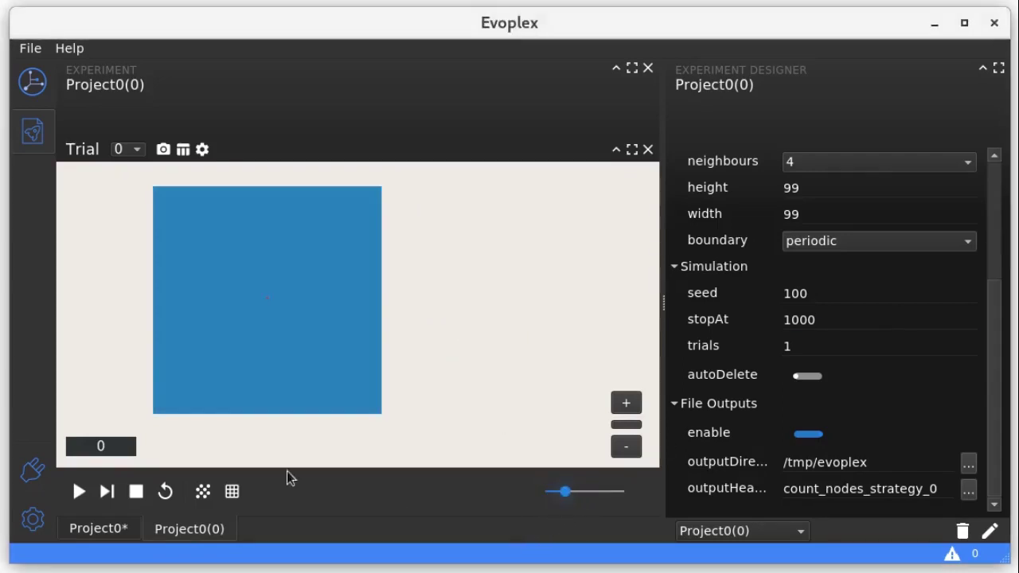
left_click(83, 490)
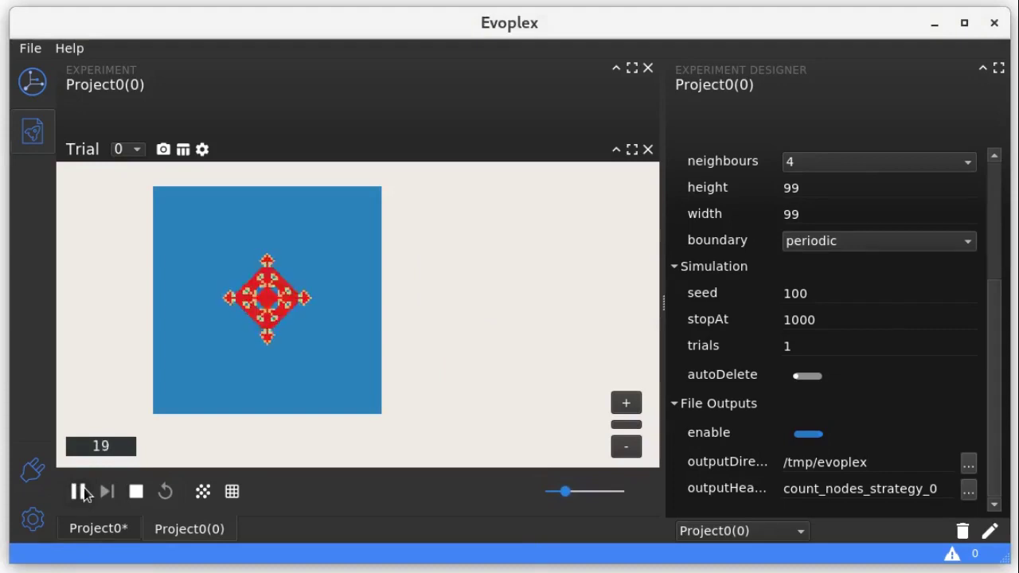
left_click(78, 491)
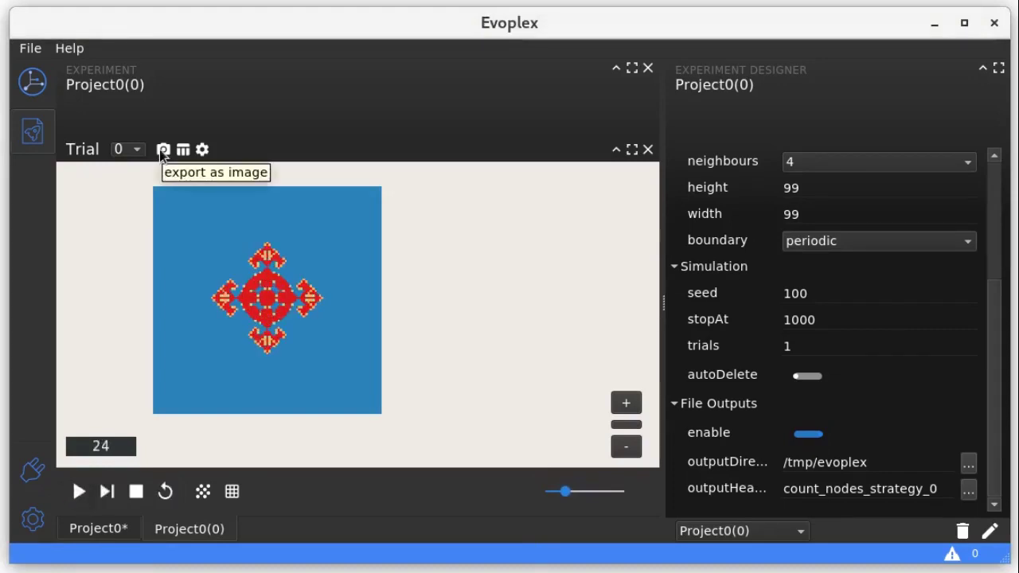
Step: In the grid settings, colour nodes by score with the Blues colour map
left_click(202, 151)
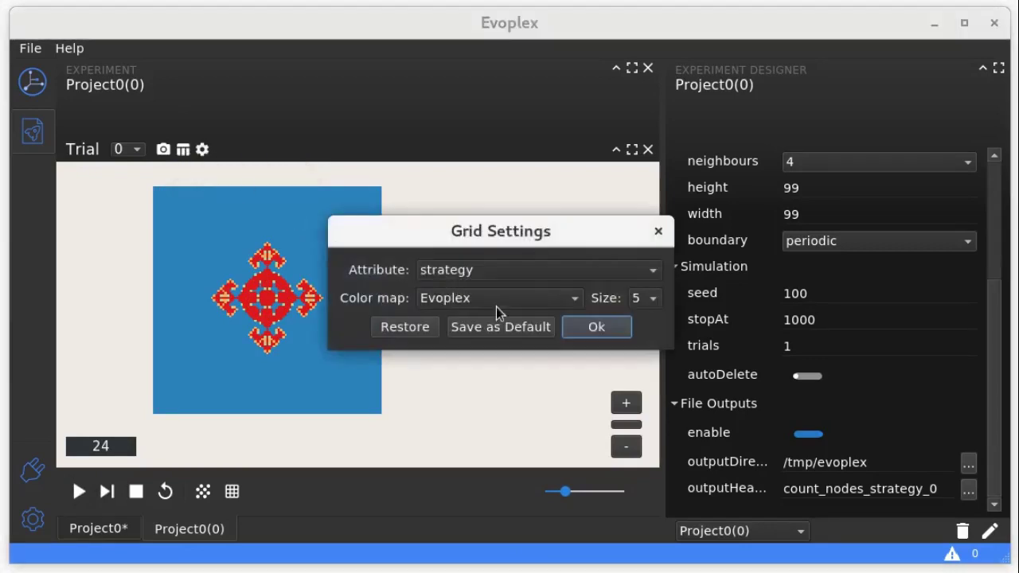
scroll(501, 306, "down", 1)
scroll(501, 306, "down", 1)
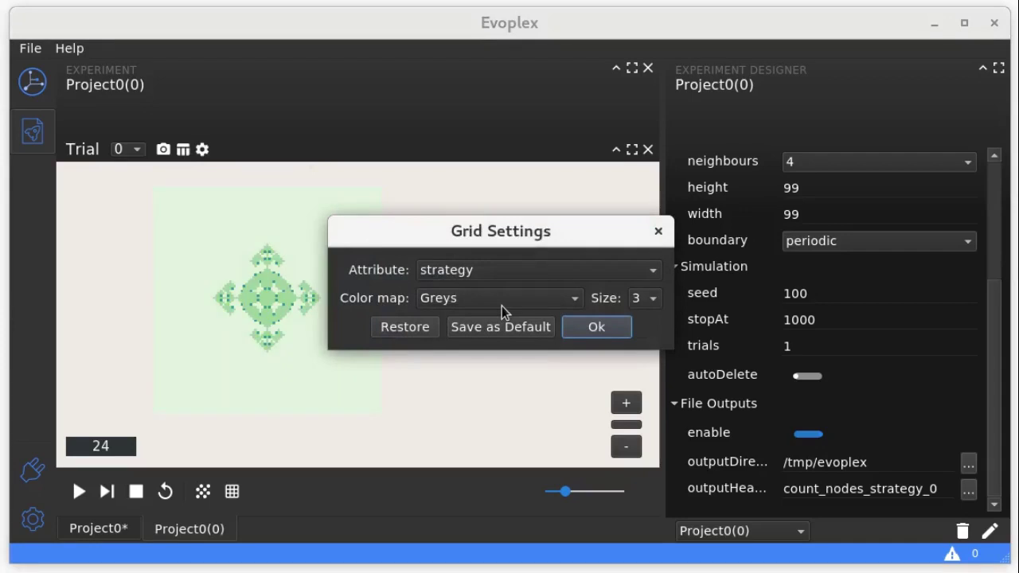
scroll(501, 305, "up", 8)
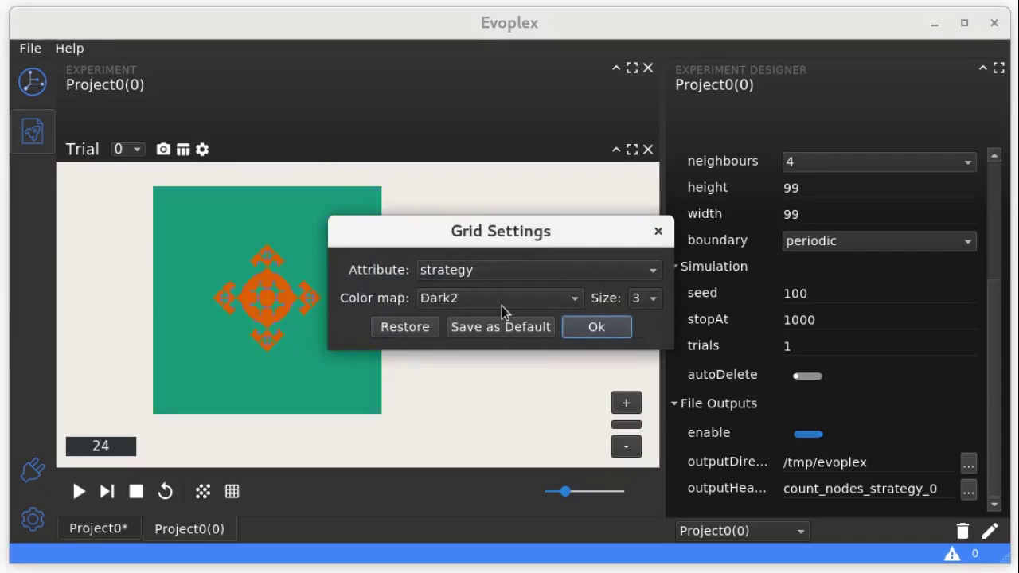
scroll(530, 304, "up", 3)
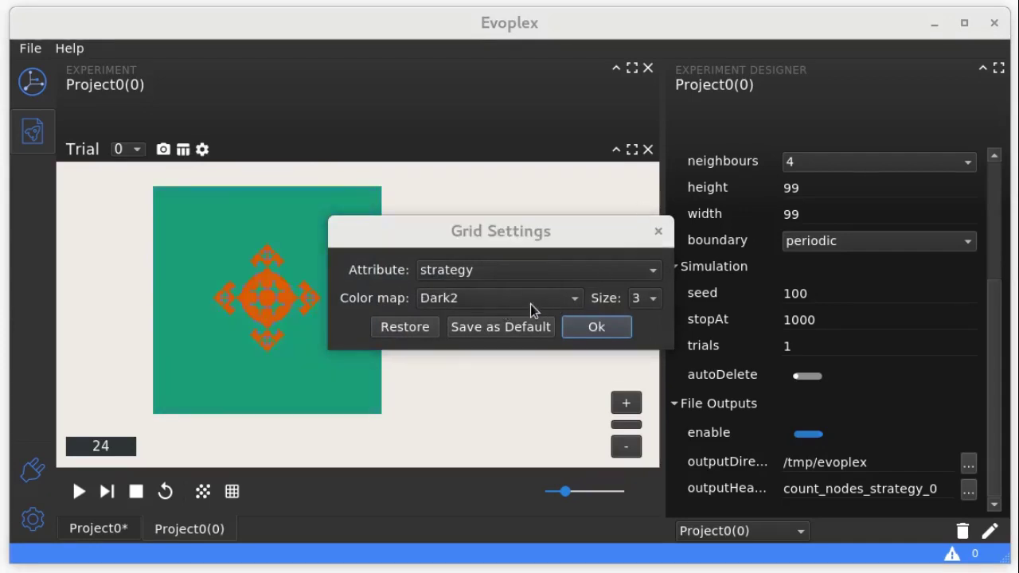
scroll(530, 304, "up", 1)
scroll(645, 305, "down", 6)
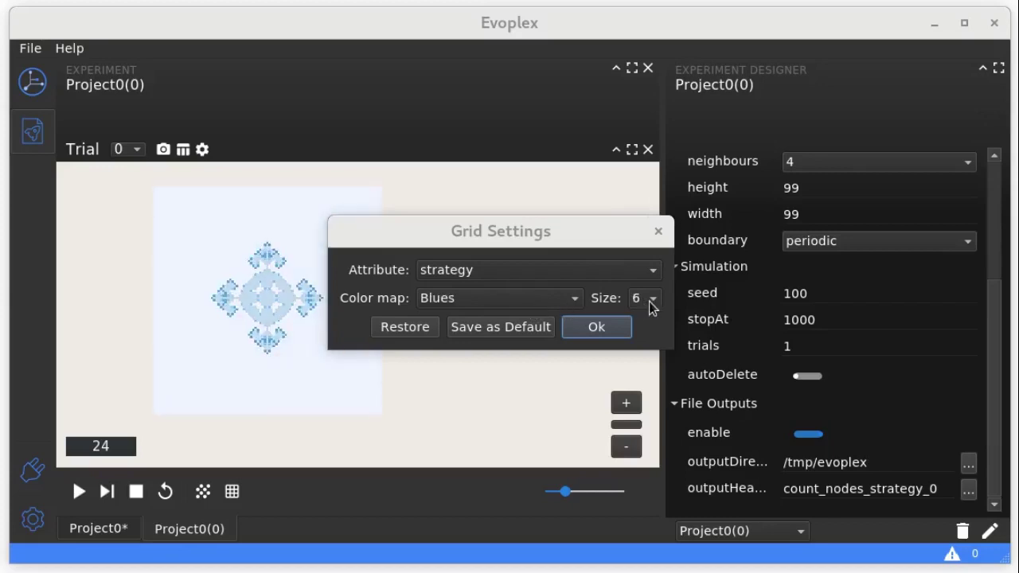
left_click(613, 275)
left_click(614, 293)
Step: Apply the grid colouring and dock a zoomed-out second grid view alongside the first
left_click(596, 326)
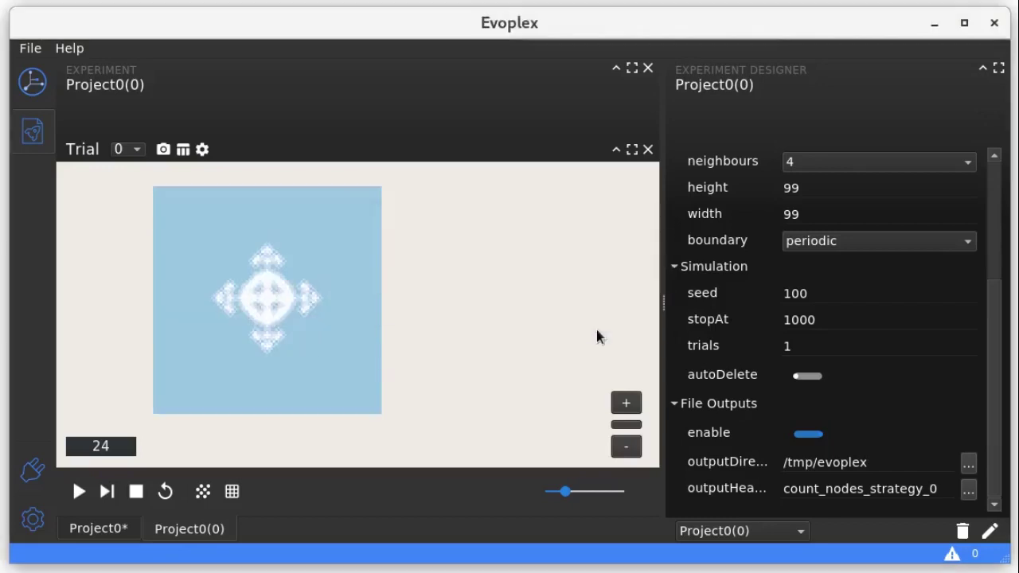
left_click(620, 451)
left_click(620, 451)
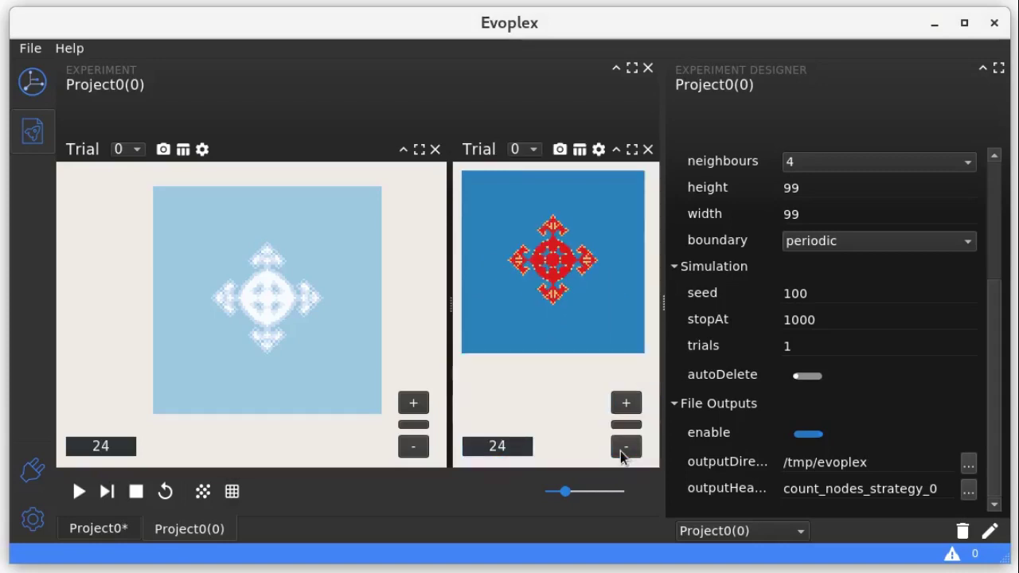
left_click_drag(471, 156, 154, 468)
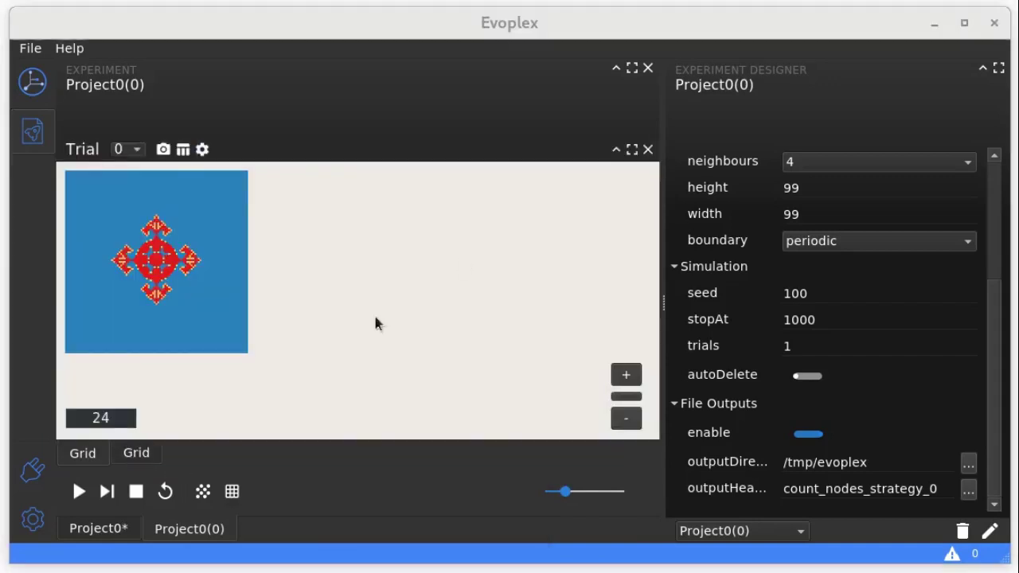
Step: Add a graph view with slightly larger edge scale, then run experiment 0 from Project0
left_click(203, 491)
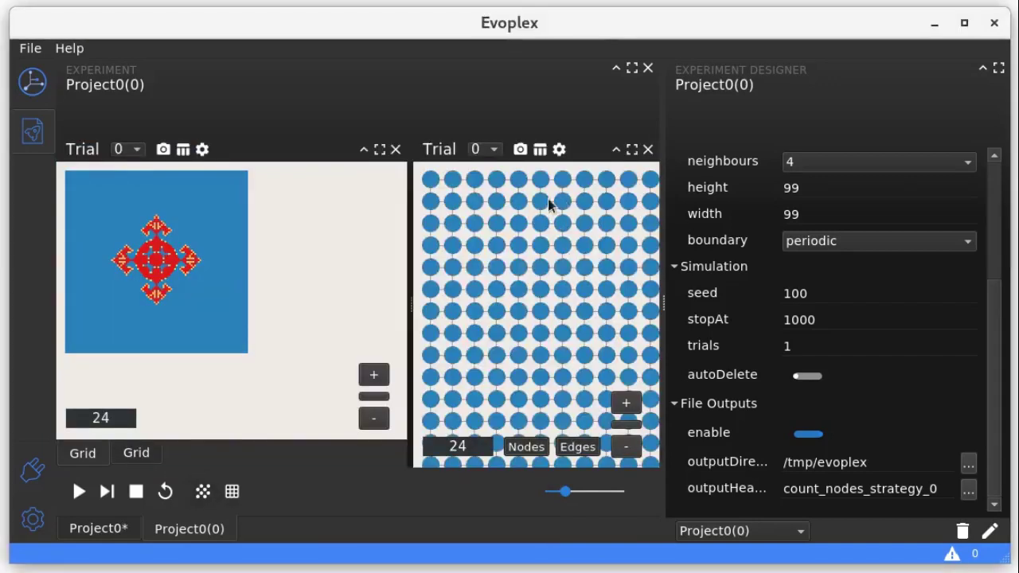
left_click(559, 150)
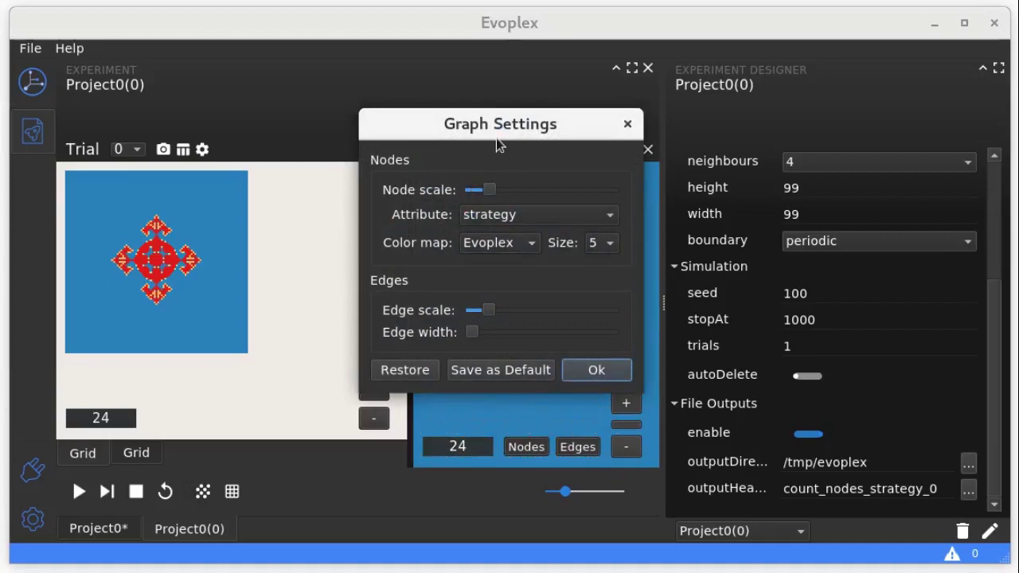
left_click_drag(496, 136, 276, 127)
mouse_move(269, 303)
left_mouse_down()
mouse_move(284, 302)
mouse_move(264, 302)
mouse_move(275, 302)
left_mouse_up()
scroll(301, 247, "down", 1)
scroll(300, 246, "up", 1)
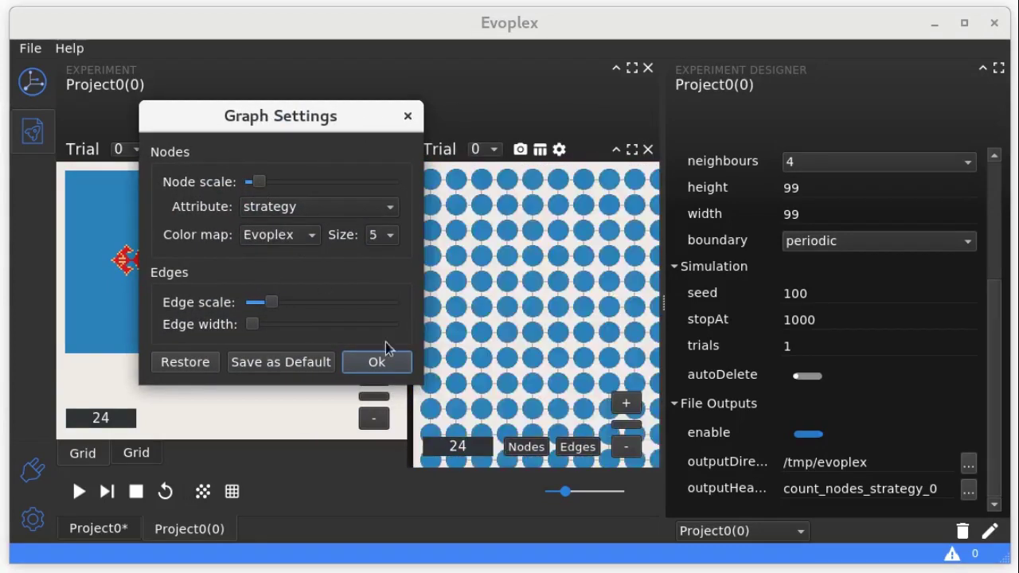
left_click(374, 360)
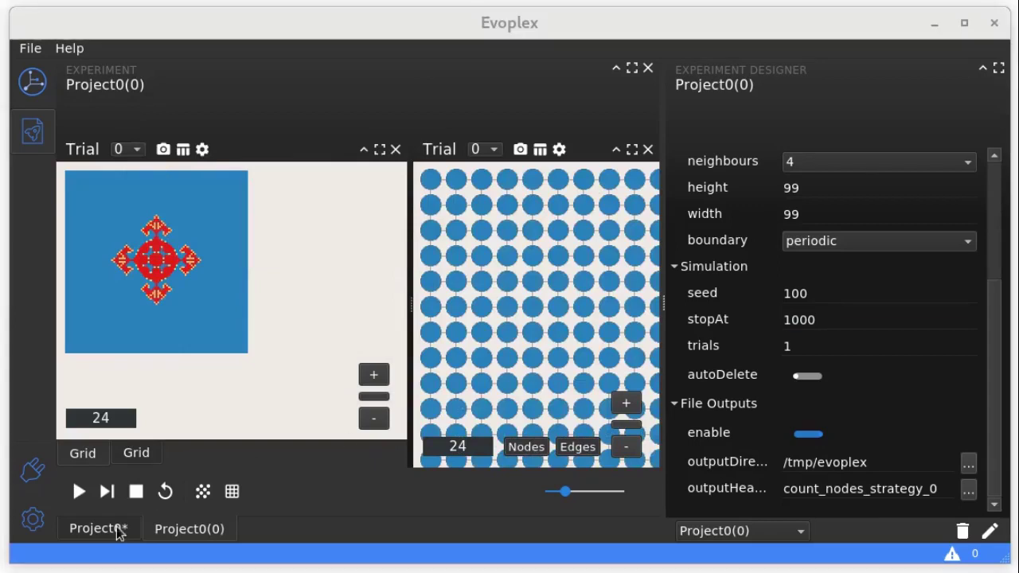
left_click(118, 528)
left_click(94, 218)
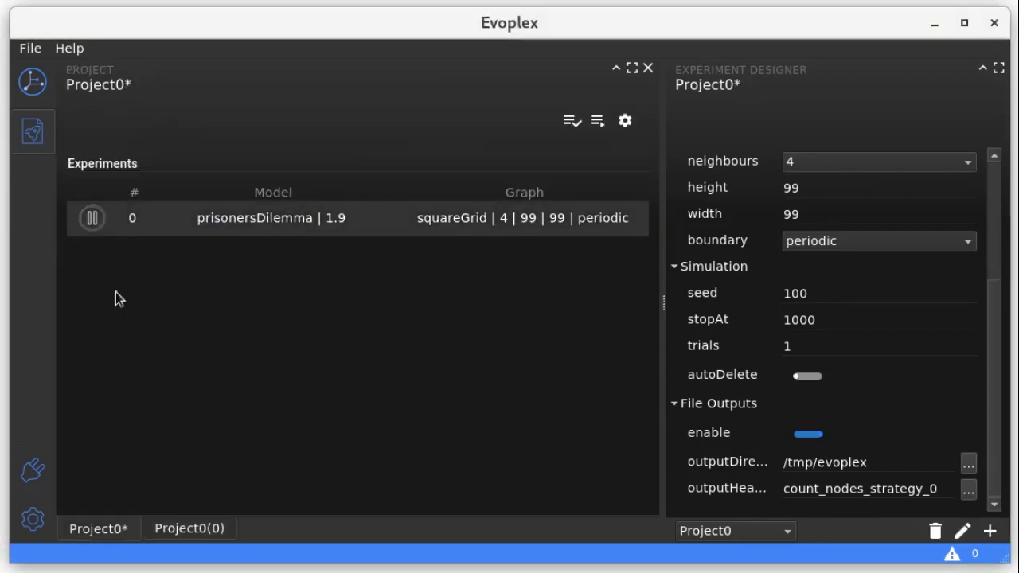
Step: Pause experiment 0 and add copies of it as experiments 1–4
left_click(93, 218)
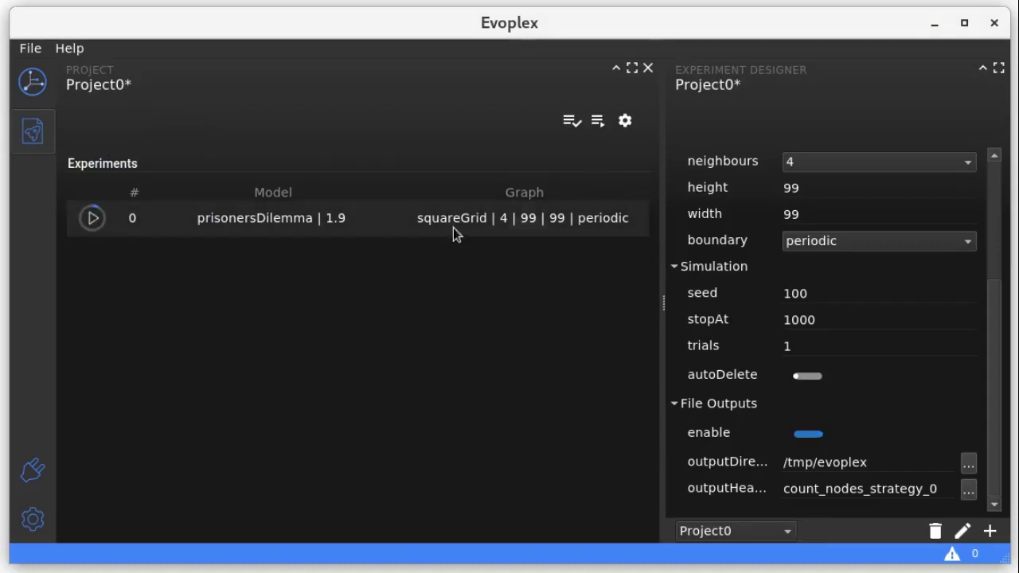
left_click(989, 531)
left_click(990, 531)
left_click(989, 531)
left_click(989, 531)
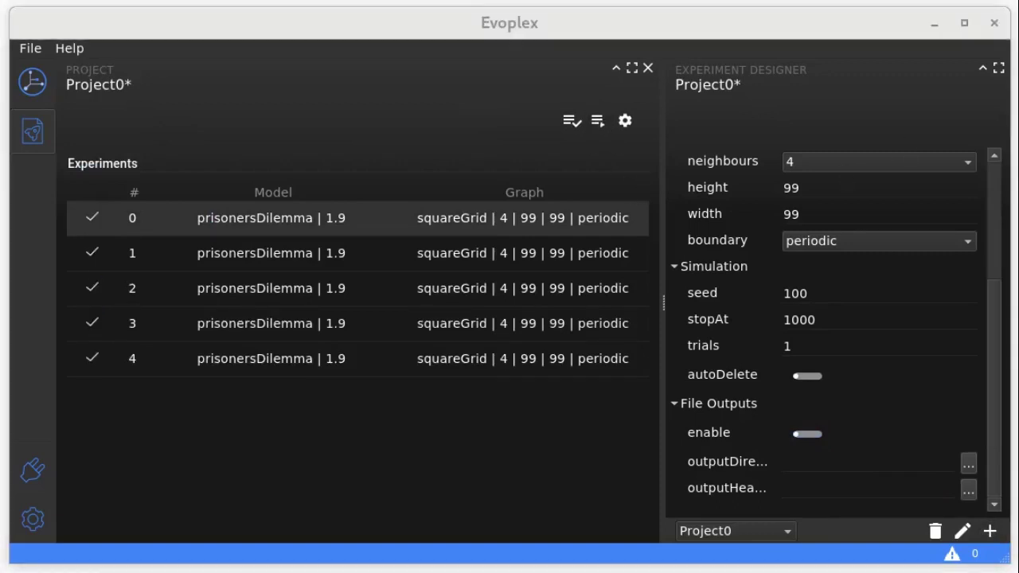
Step: Check experiments 4 and 0, then bring up Save "Project0" As
left_click(542, 364)
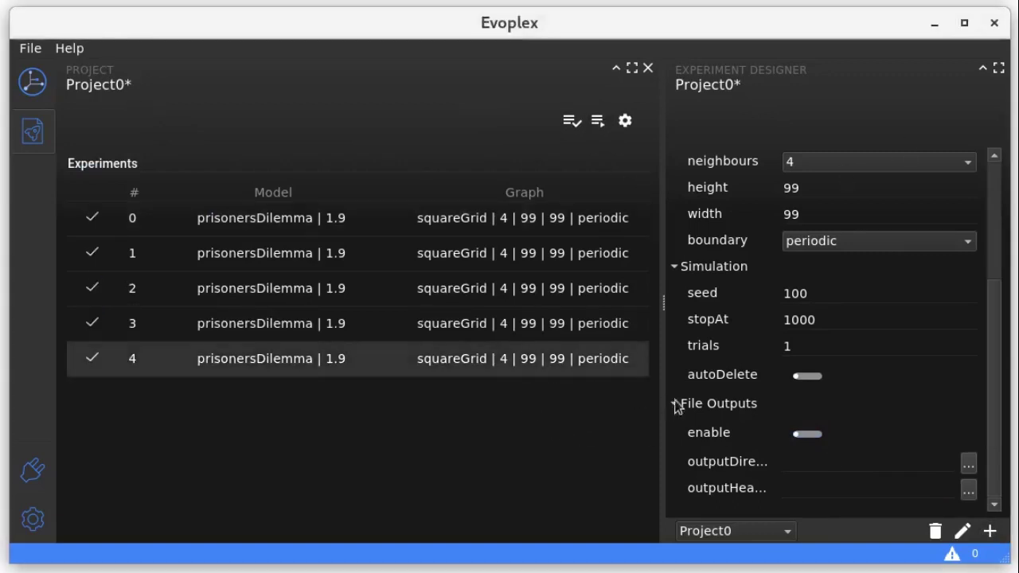
left_click(520, 228)
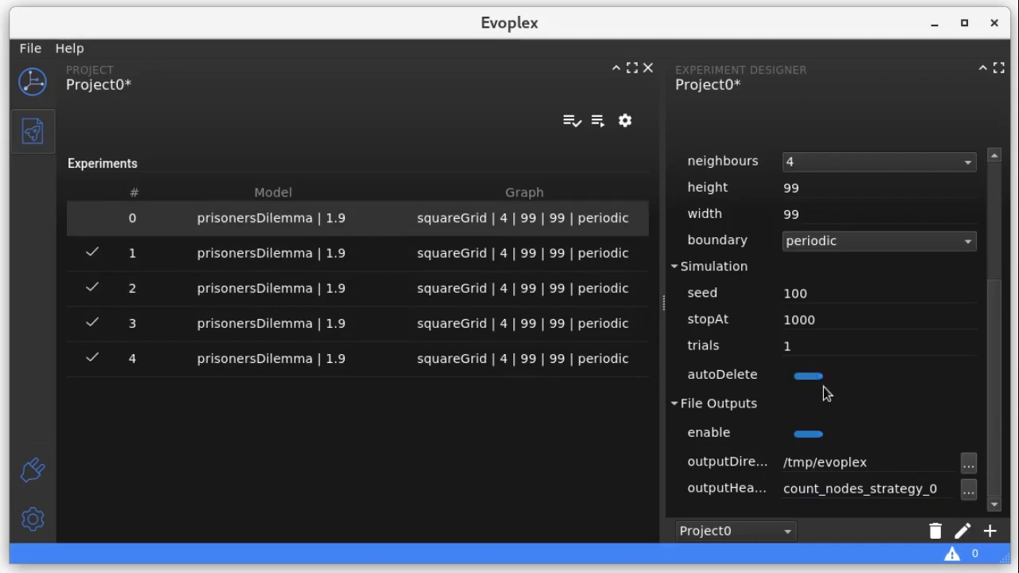
left_click(29, 49)
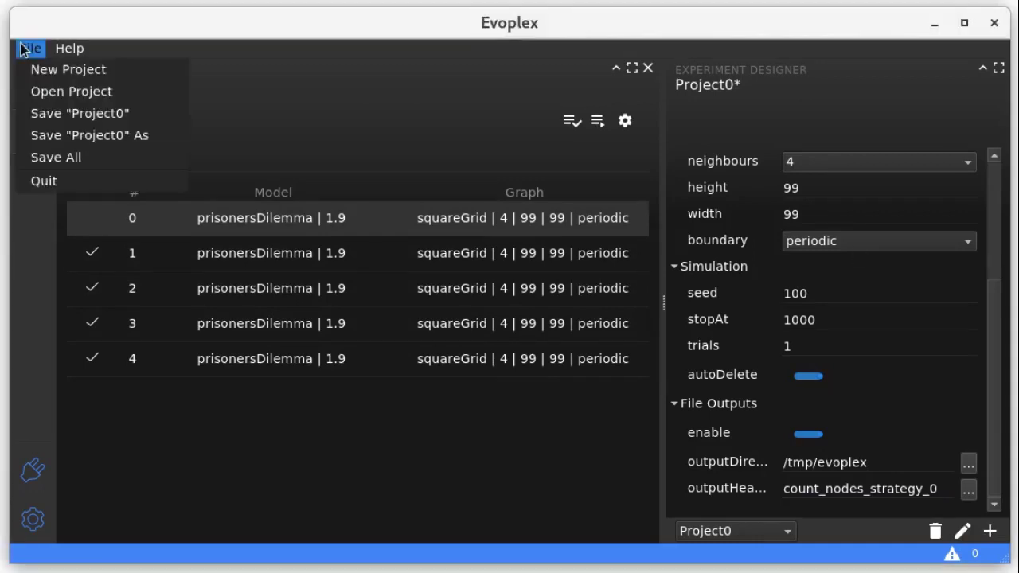
left_click(114, 136)
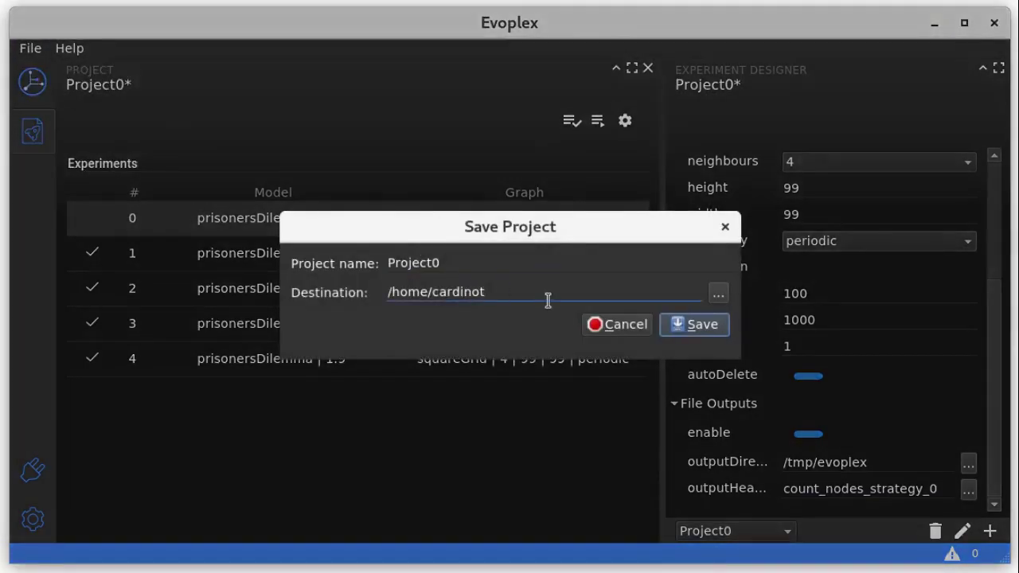